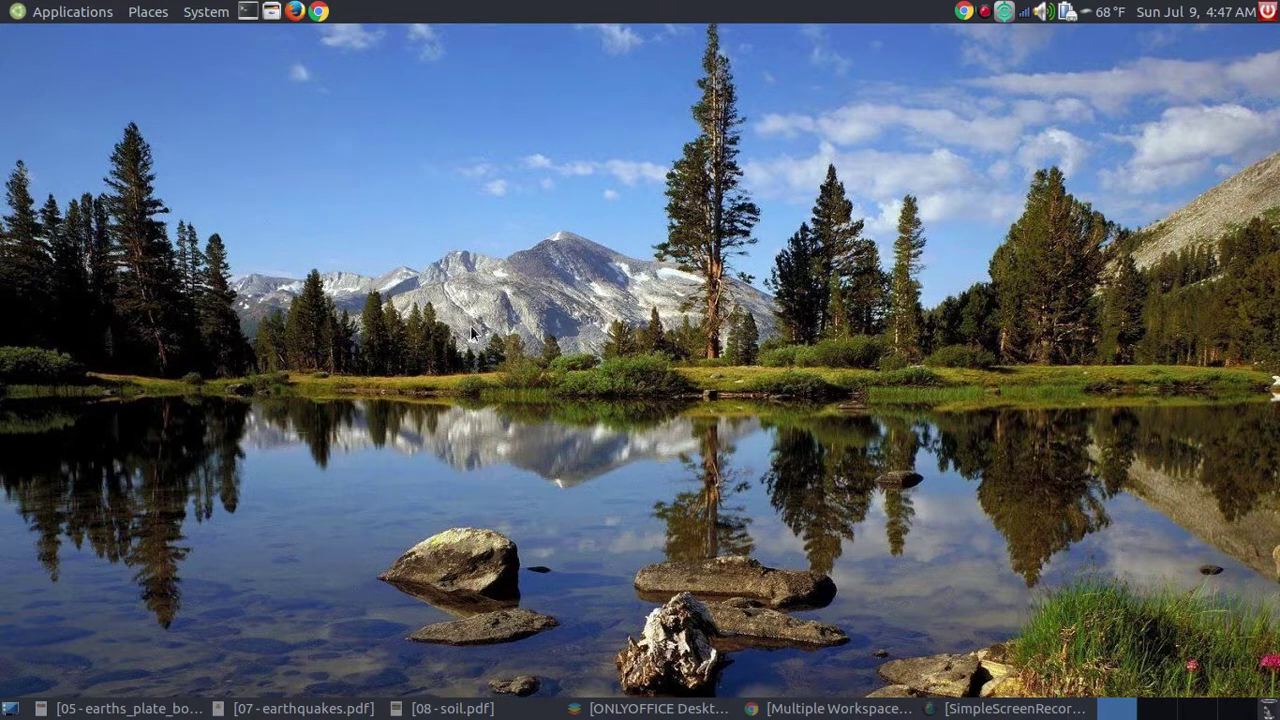
# - Restore the minimized plate boundaries, earthquakes and soil PDFs, plus the Test 2 document in ONLYOFFICE
pyautogui.click(116, 709)
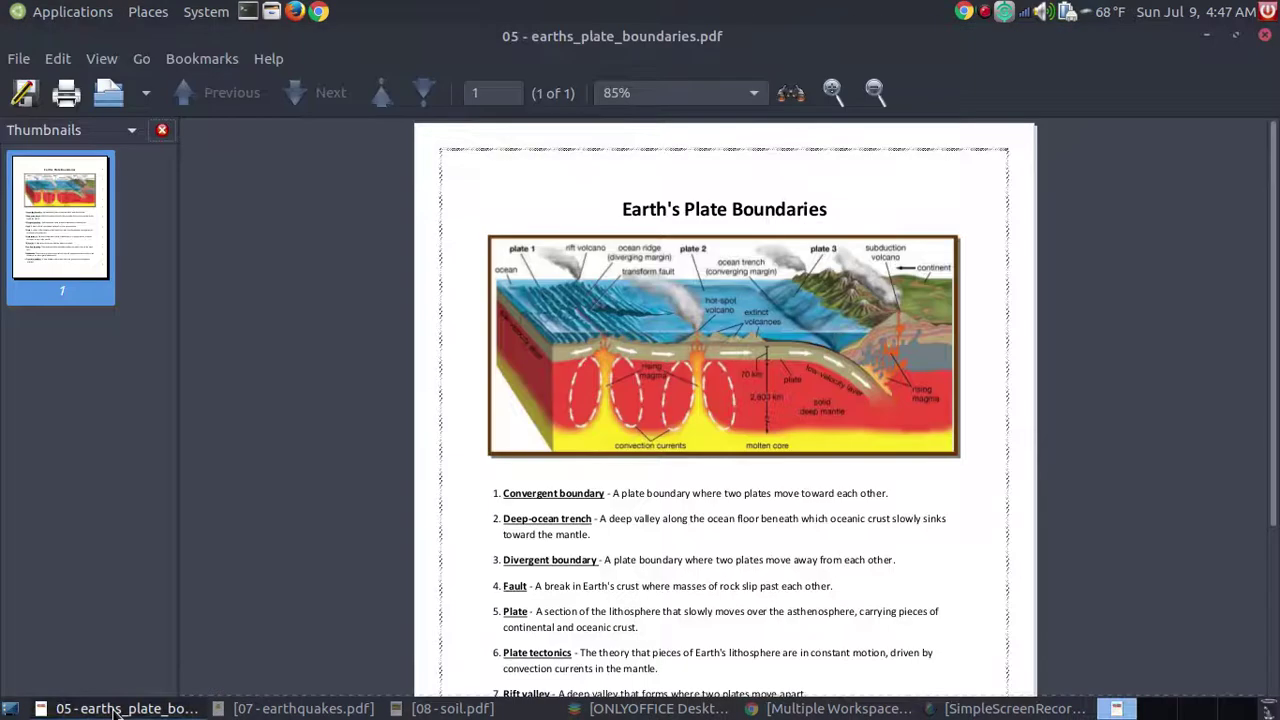
pyautogui.click(290, 709)
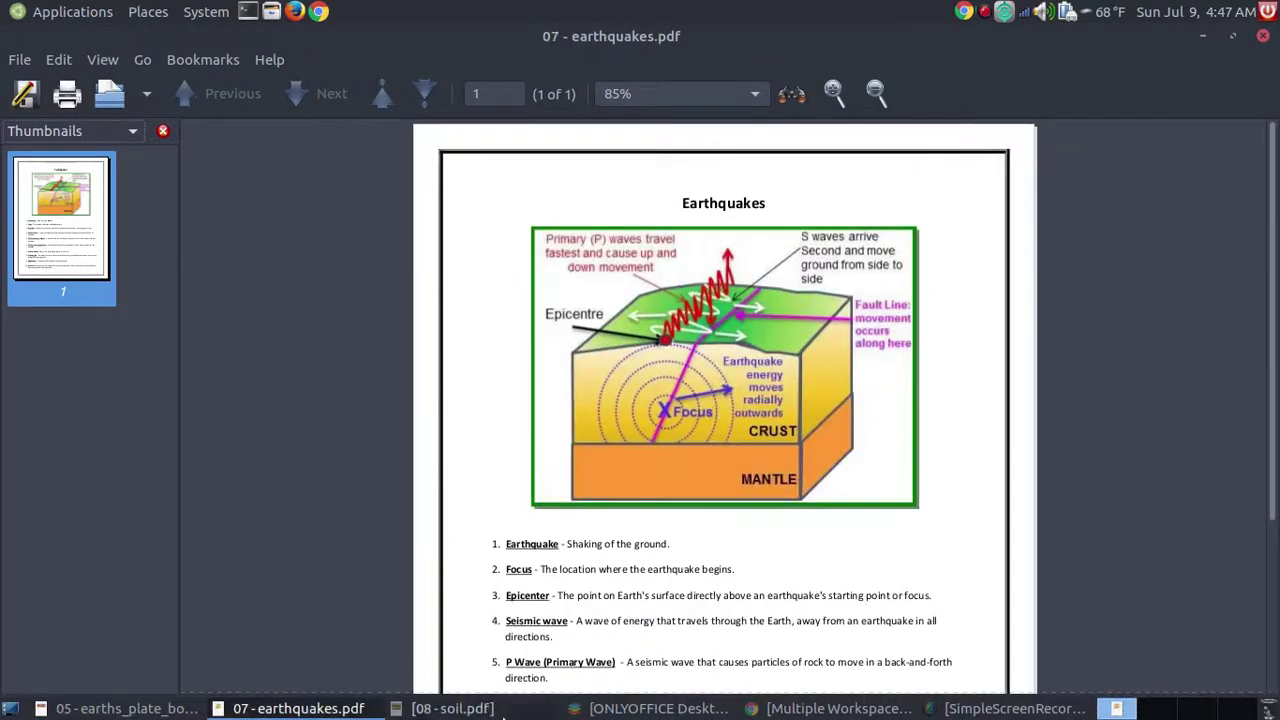
pyautogui.click(500, 709)
pyautogui.click(659, 709)
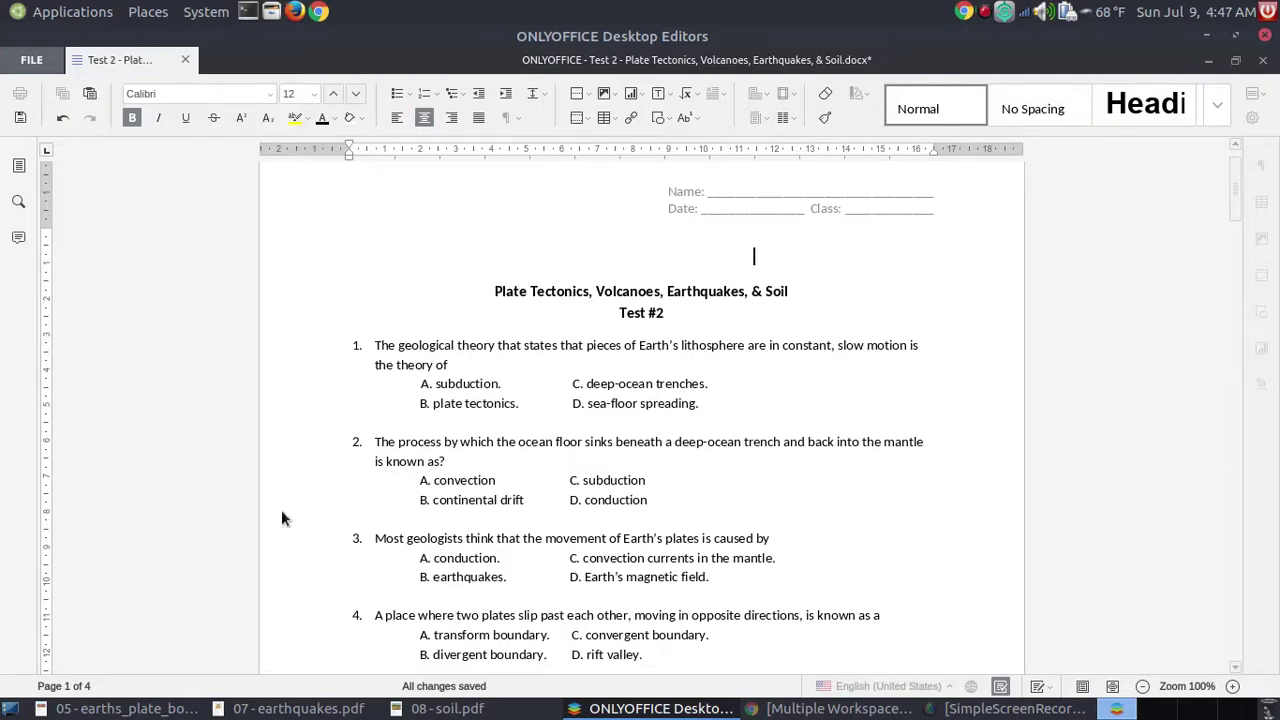
# - Compare 05 - earths_plate_boundaries.pdf with the Test 2 document by alternating between their windows
pyautogui.click(116, 711)
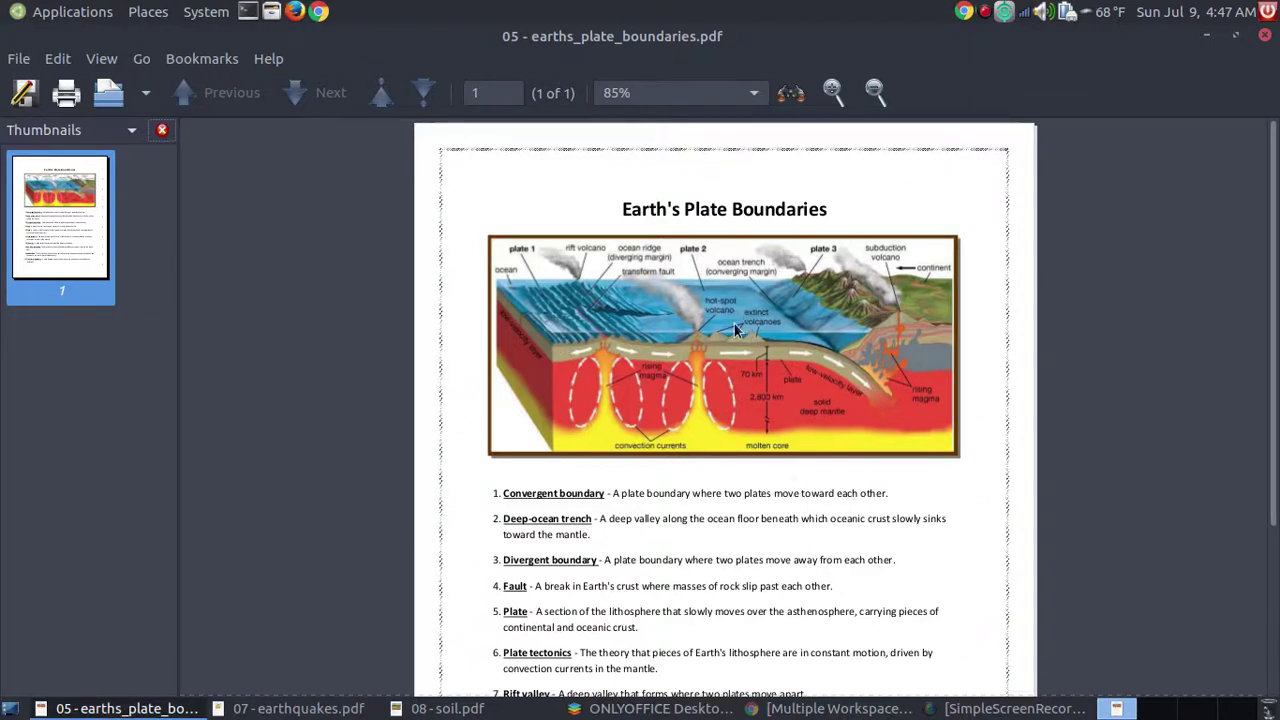
pyautogui.scroll(-3, 733, 347)
pyautogui.scroll(3, 733, 347)
pyautogui.click(640, 708)
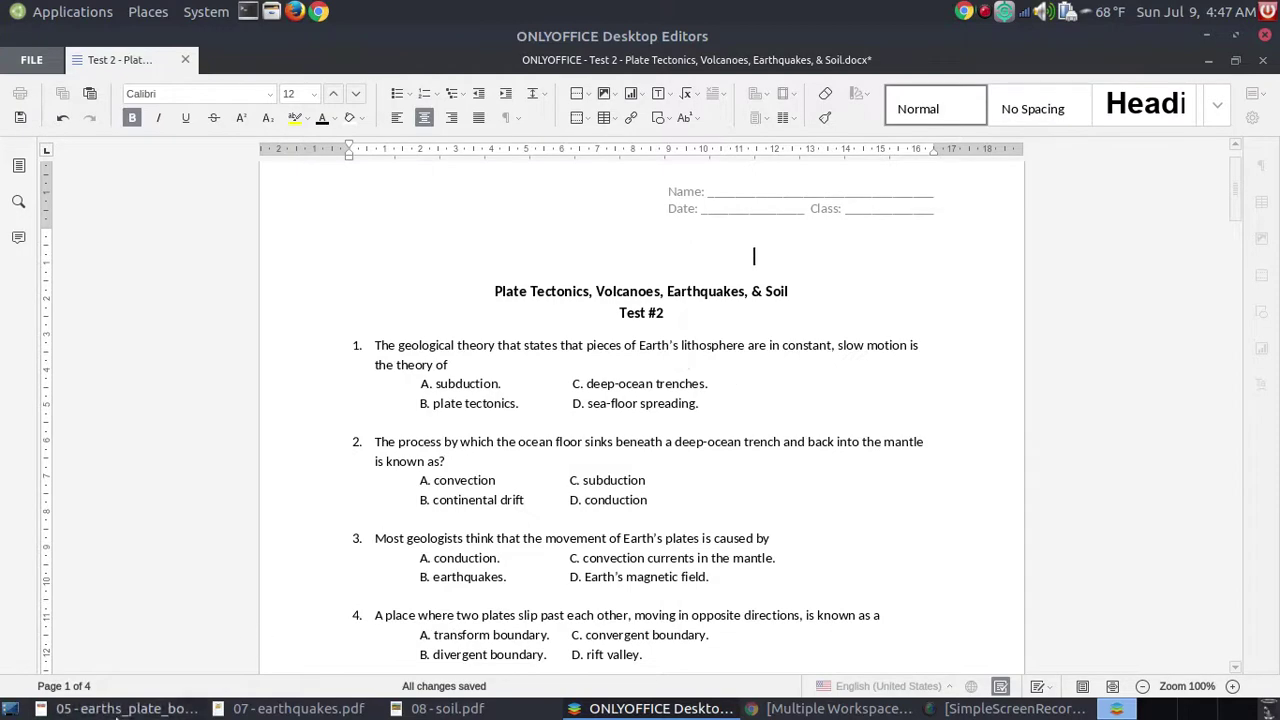
pyautogui.click(118, 708)
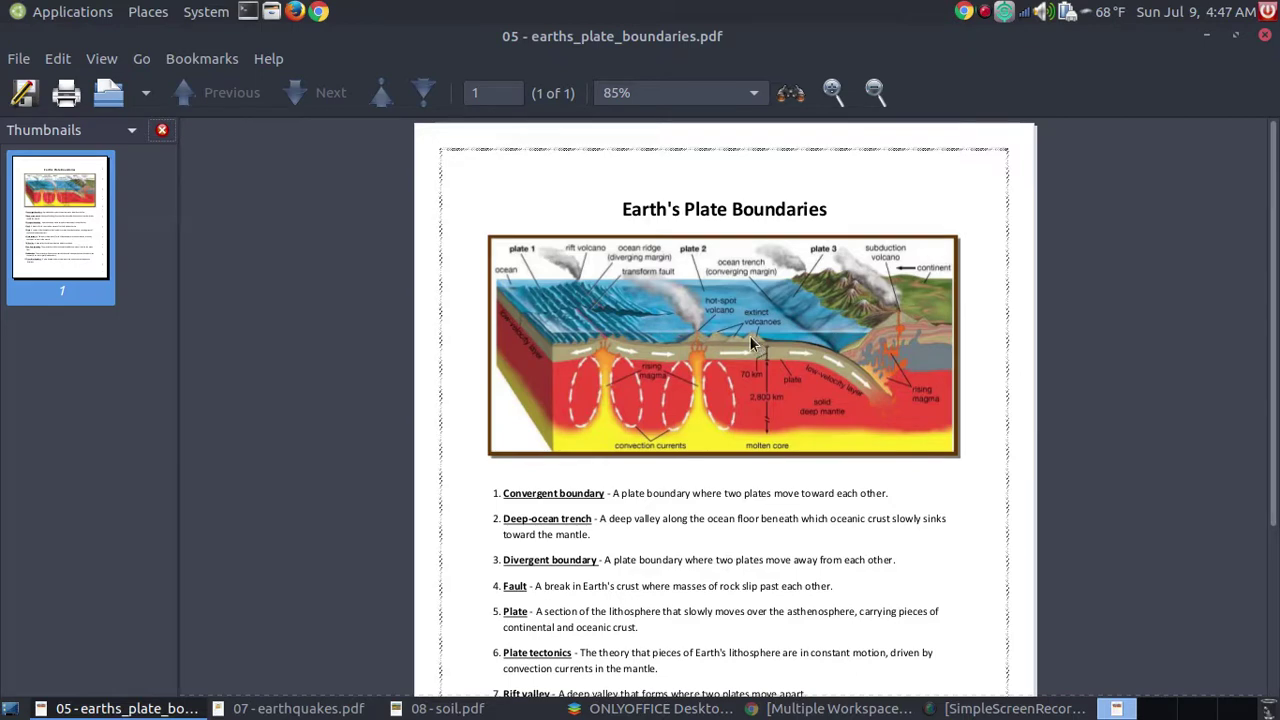
pyautogui.click(655, 710)
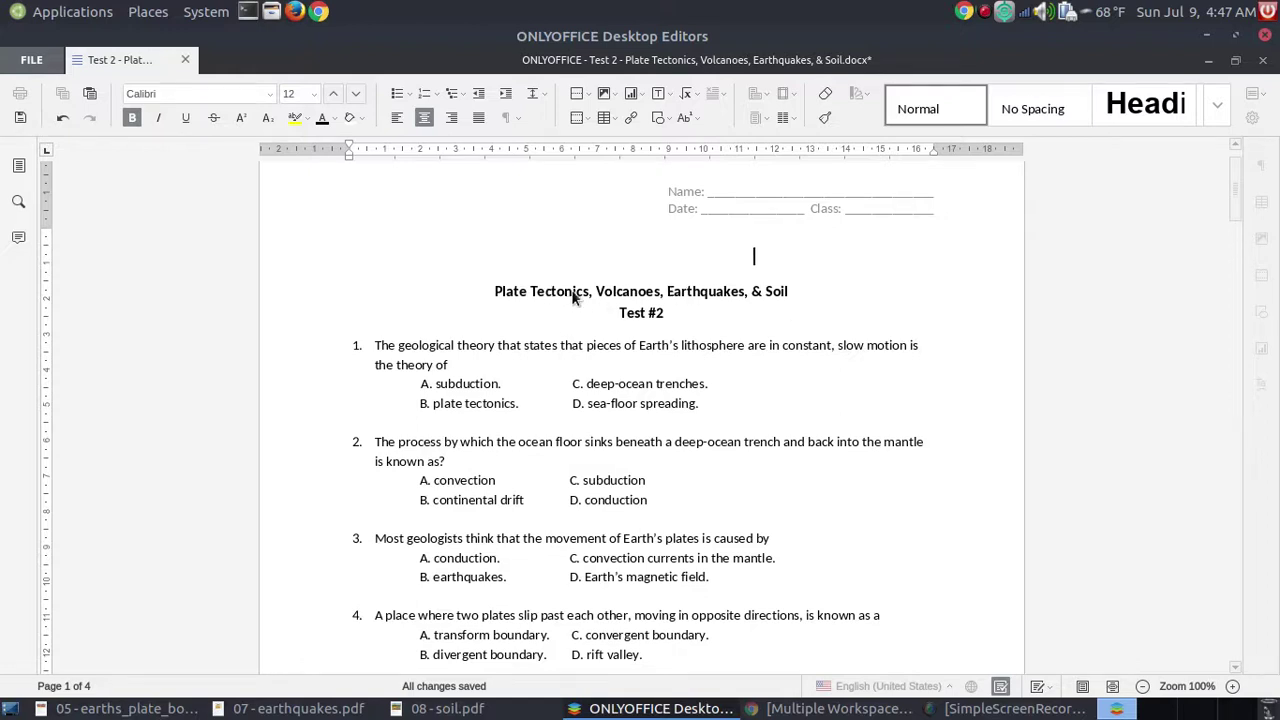
# - Move the 05 - earths_plate_boundaries.pdf window to Workspace 2, view it there, and return to the test on Workspace 1
pyautogui.click(124, 708)
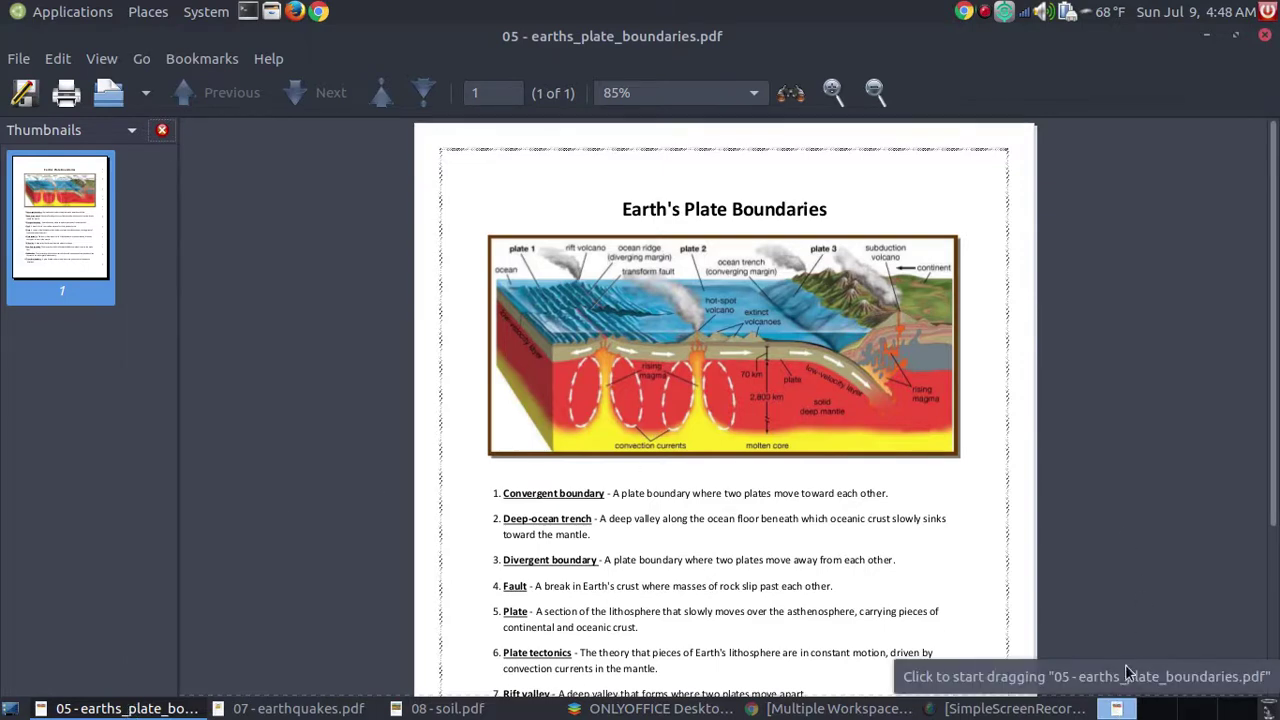
pyautogui.rightClick(150, 708)
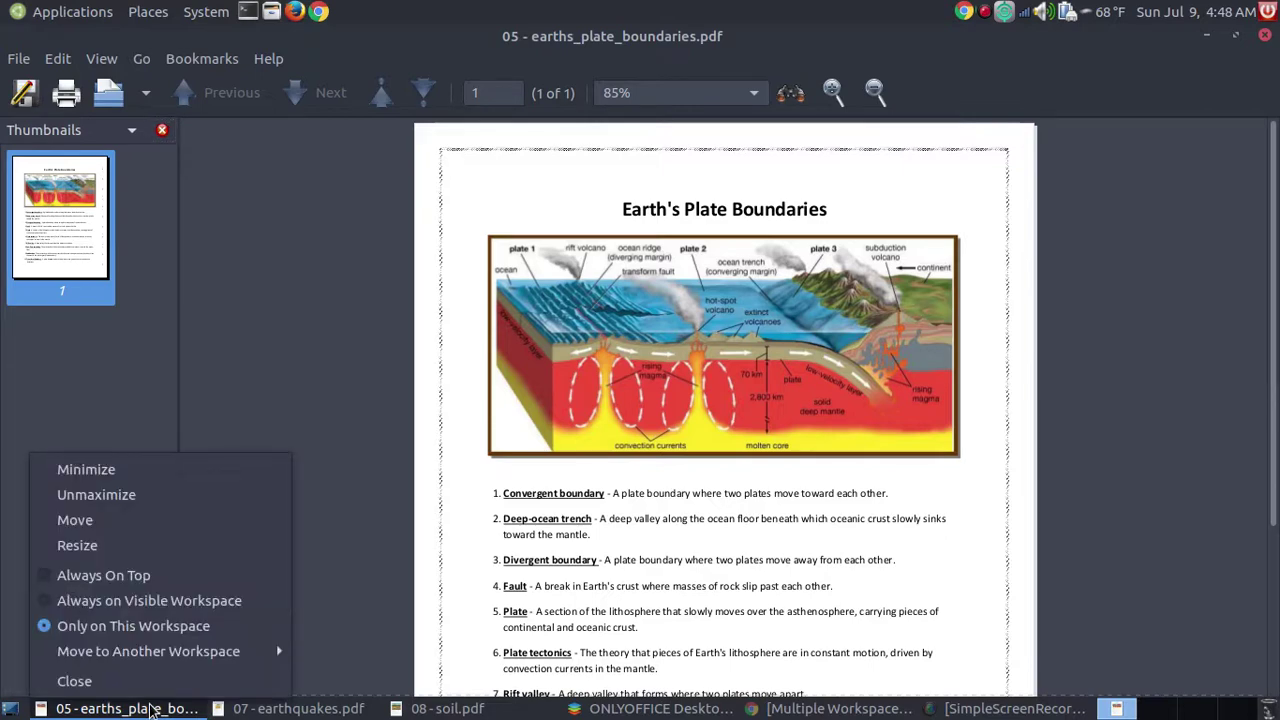
pyautogui.moveTo(150, 665)
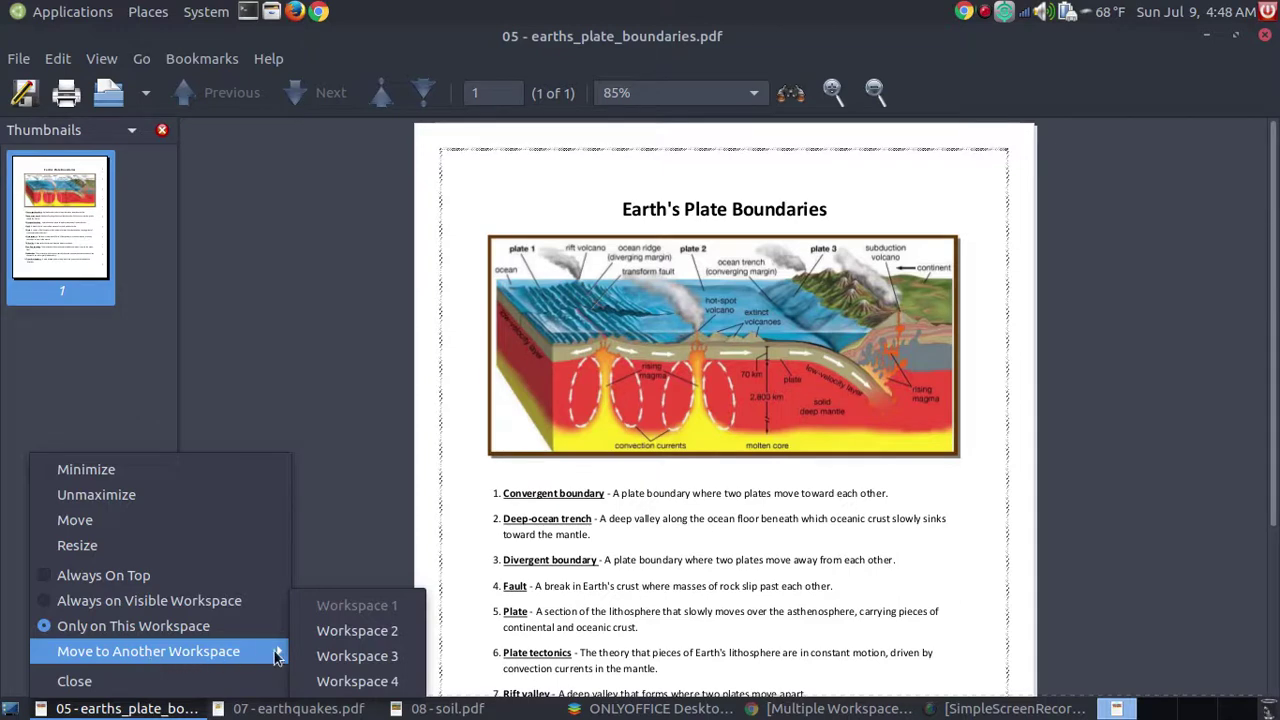
pyautogui.click(364, 636)
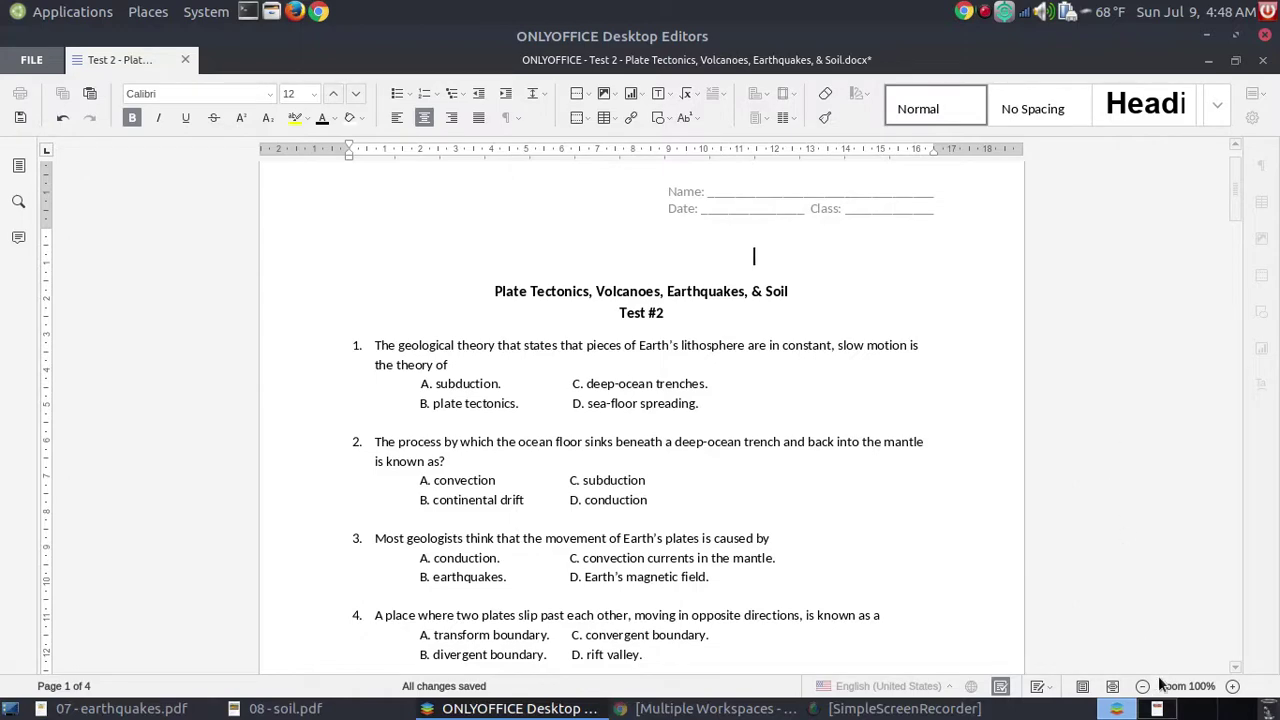
pyautogui.click(1158, 708)
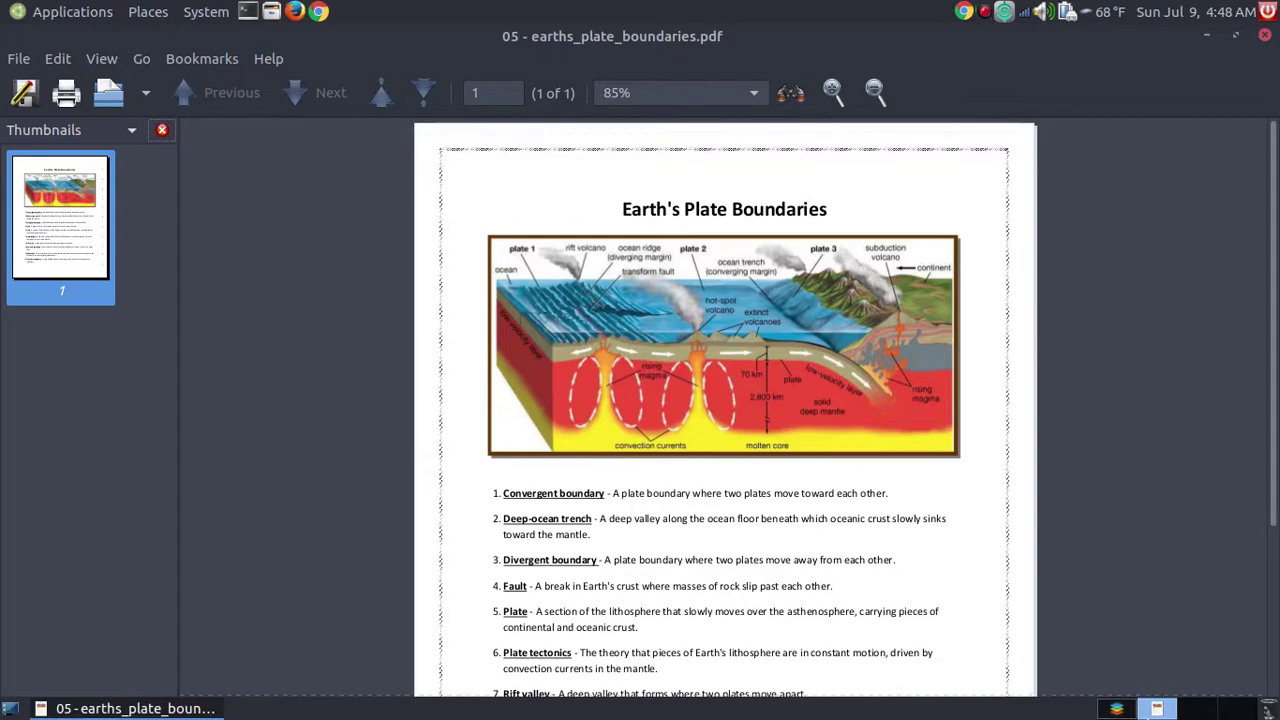
pyautogui.click(1120, 708)
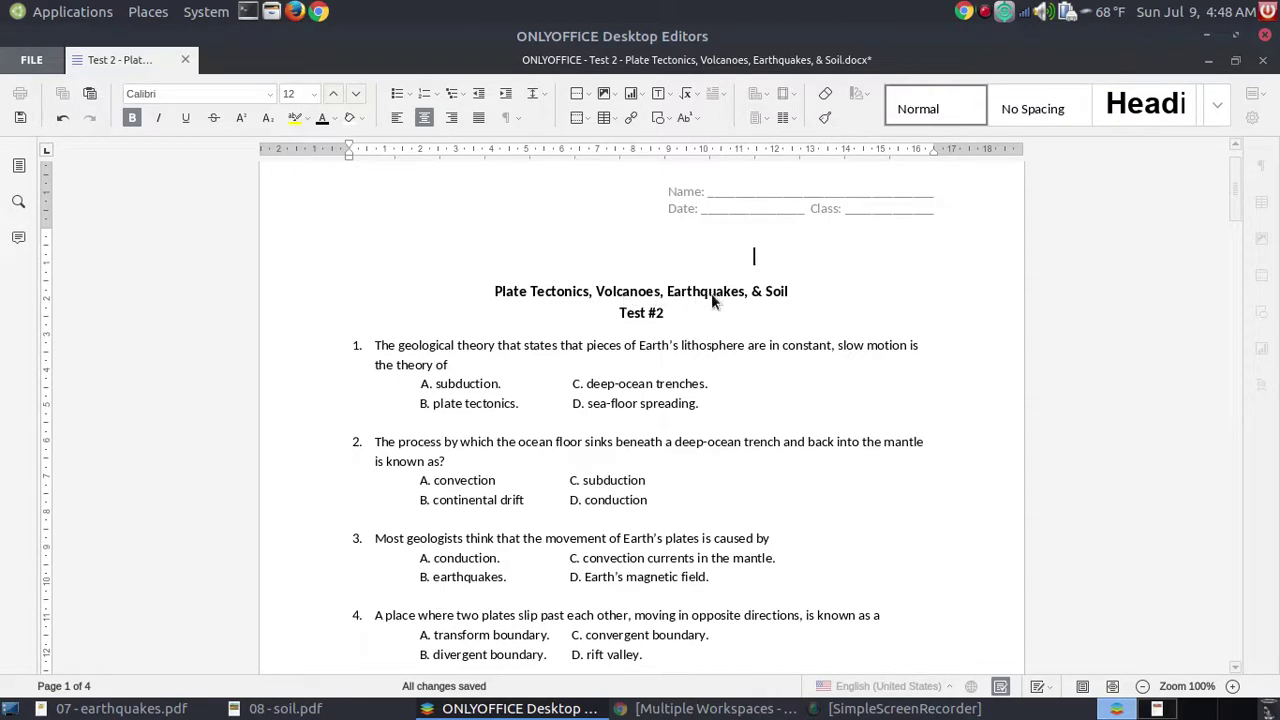
# - Move the 07 - earthquakes.pdf window to Workspace 3, view it there, and return to the test on Workspace 1
pyautogui.click(120, 708)
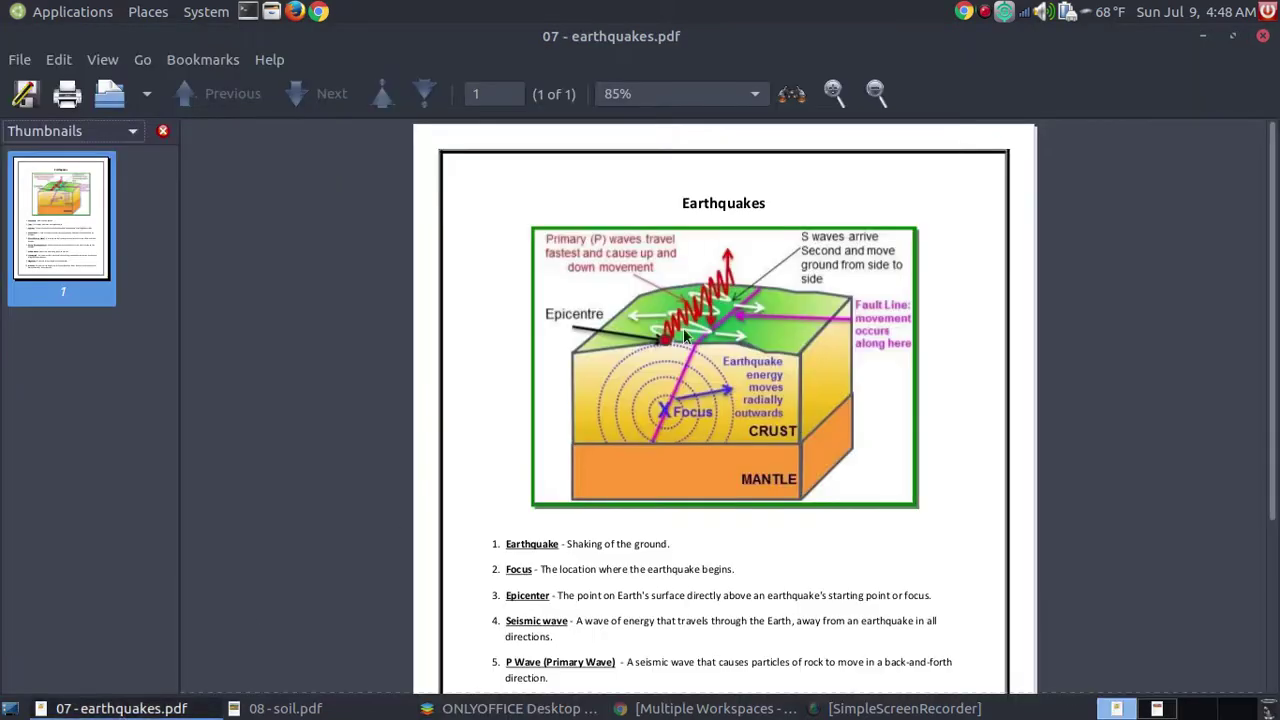
pyautogui.scroll(-3, 732, 362)
pyautogui.scroll(3, 732, 362)
pyautogui.rightClick(140, 708)
pyautogui.moveTo(190, 651)
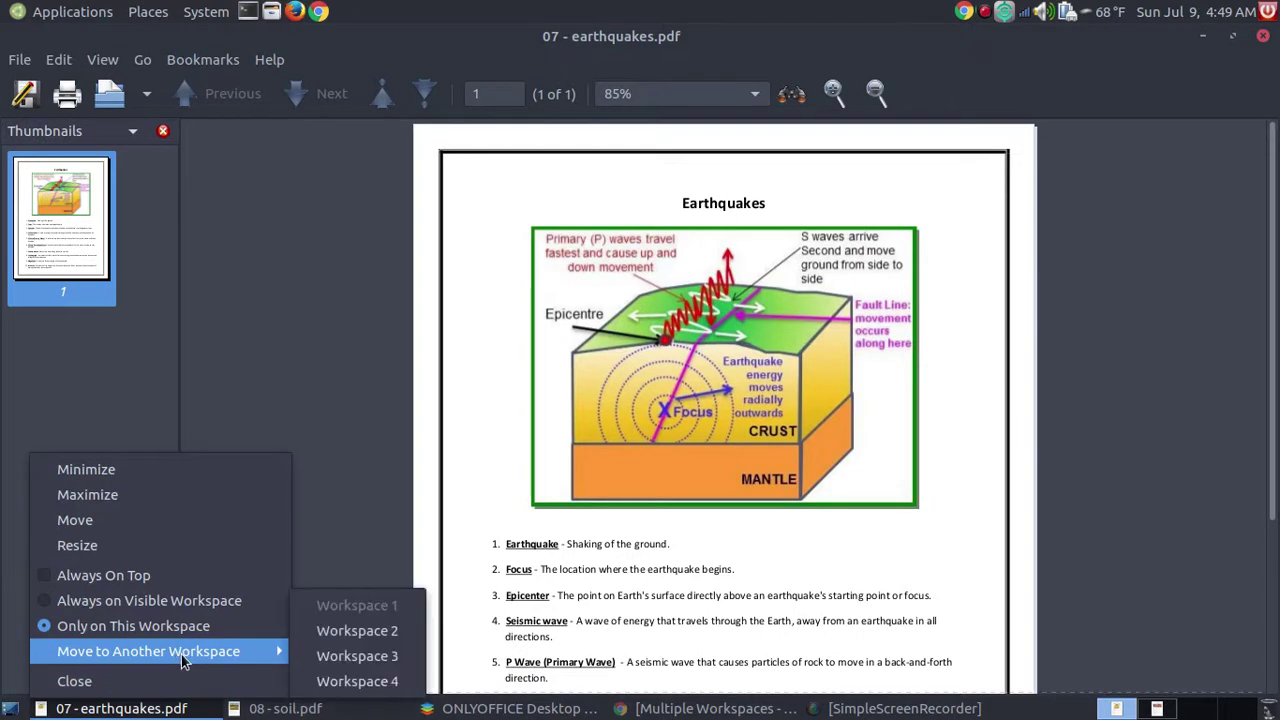
pyautogui.click(383, 664)
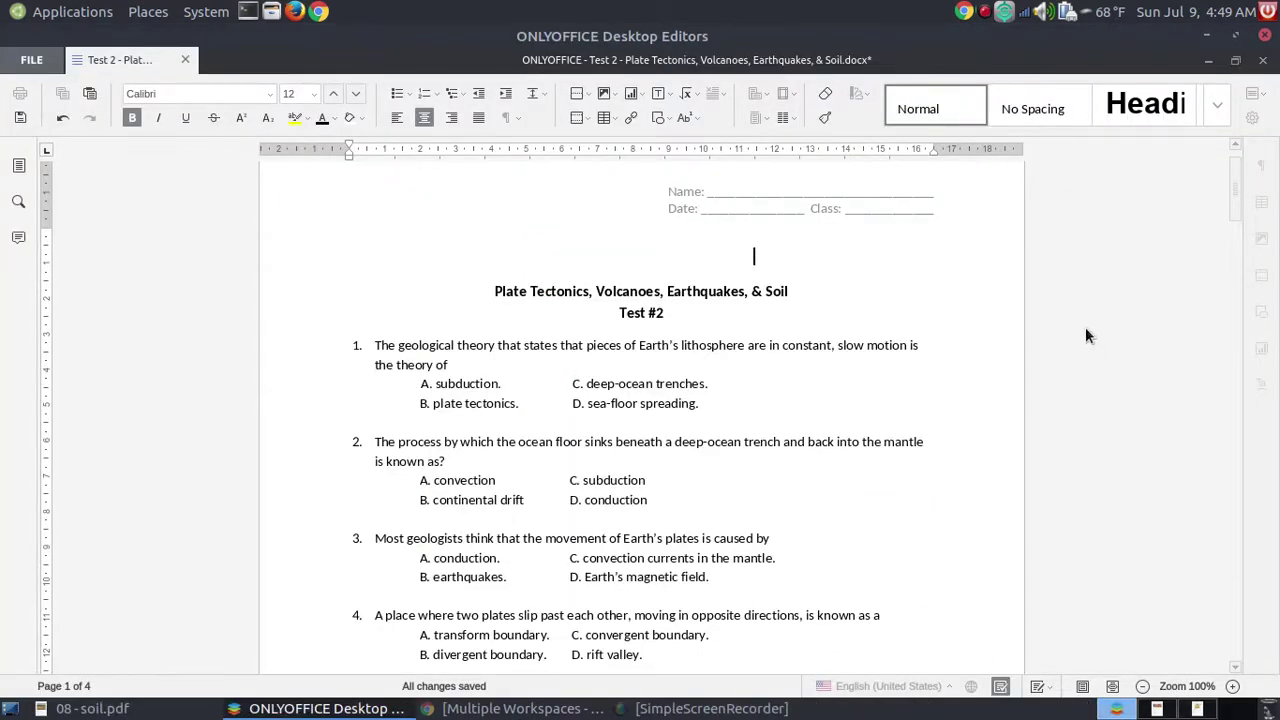
pyautogui.click(1203, 708)
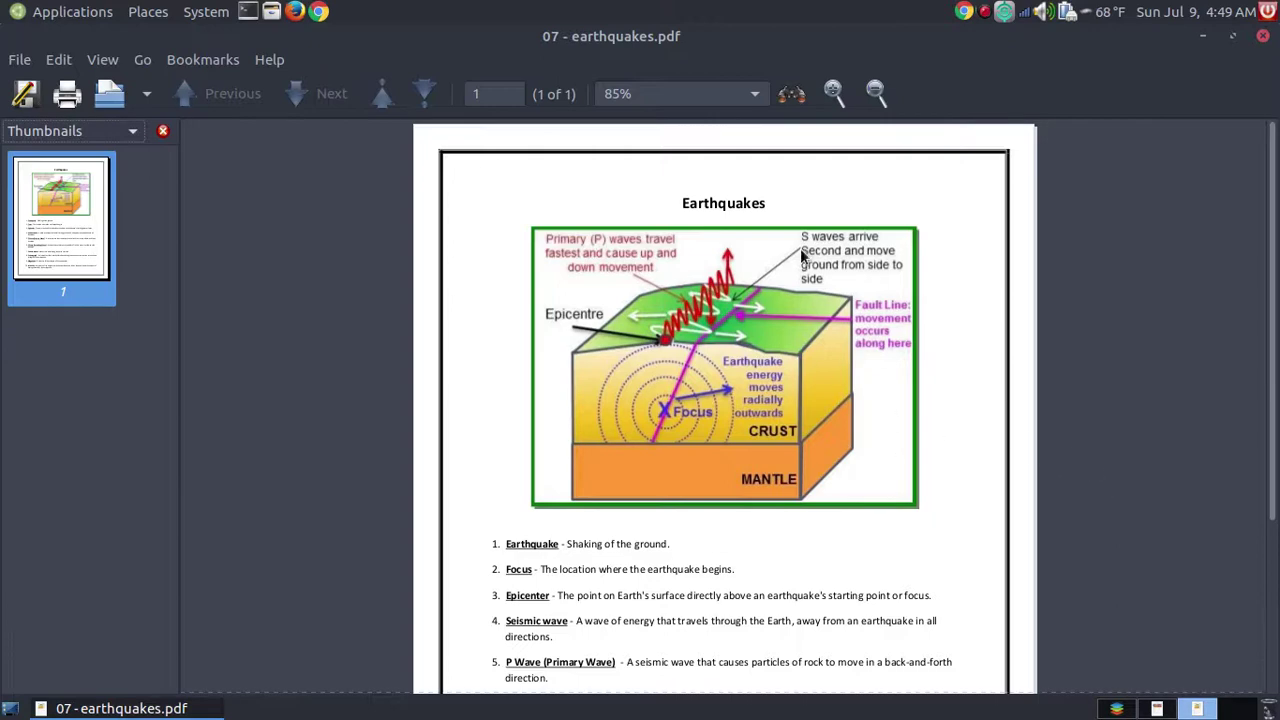
pyautogui.click(1117, 708)
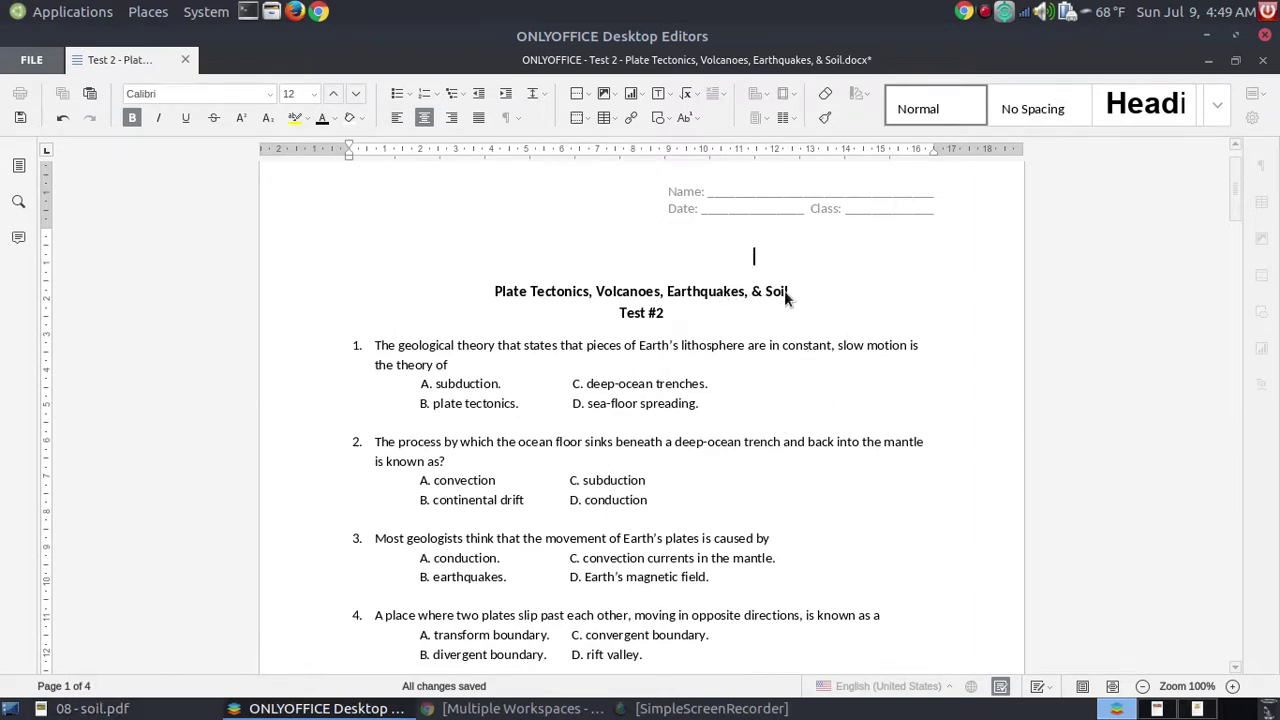
# - Look through 08 - soil.pdf and move its window to Workspace 4
pyautogui.click(92, 708)
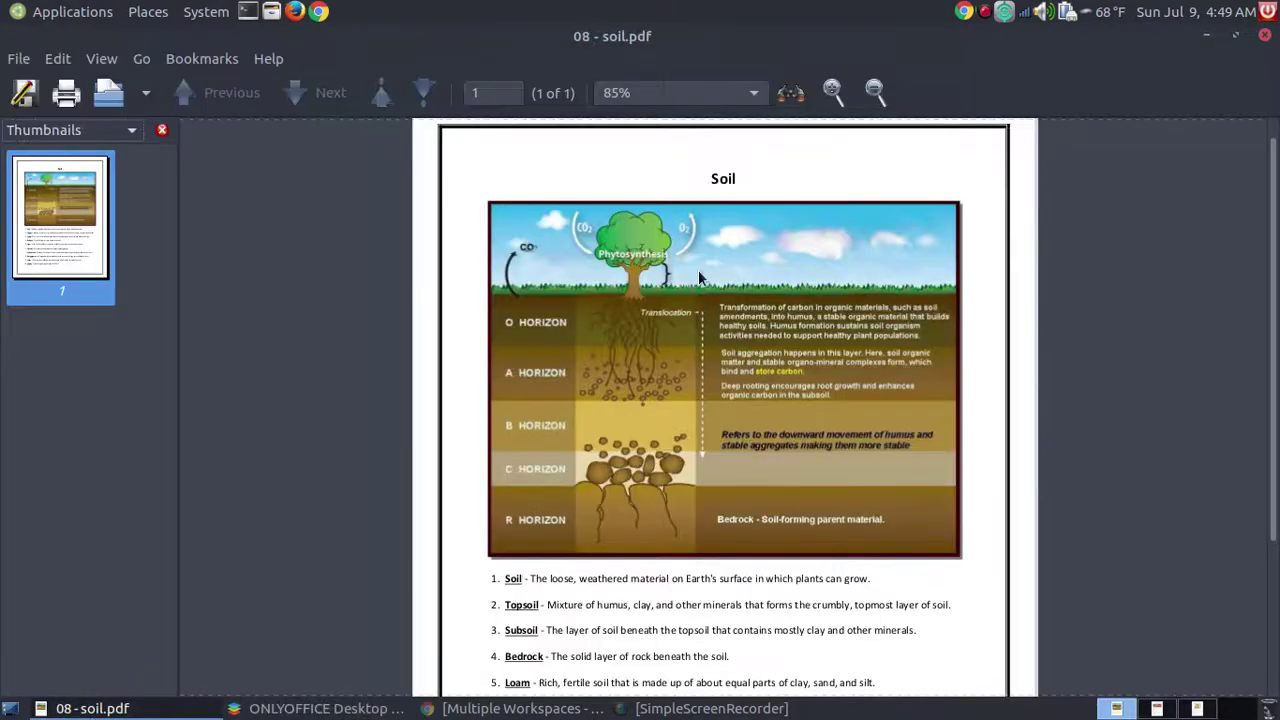
pyautogui.scroll(-5, 718, 320)
pyautogui.scroll(5, 720, 320)
pyautogui.rightClick(124, 710)
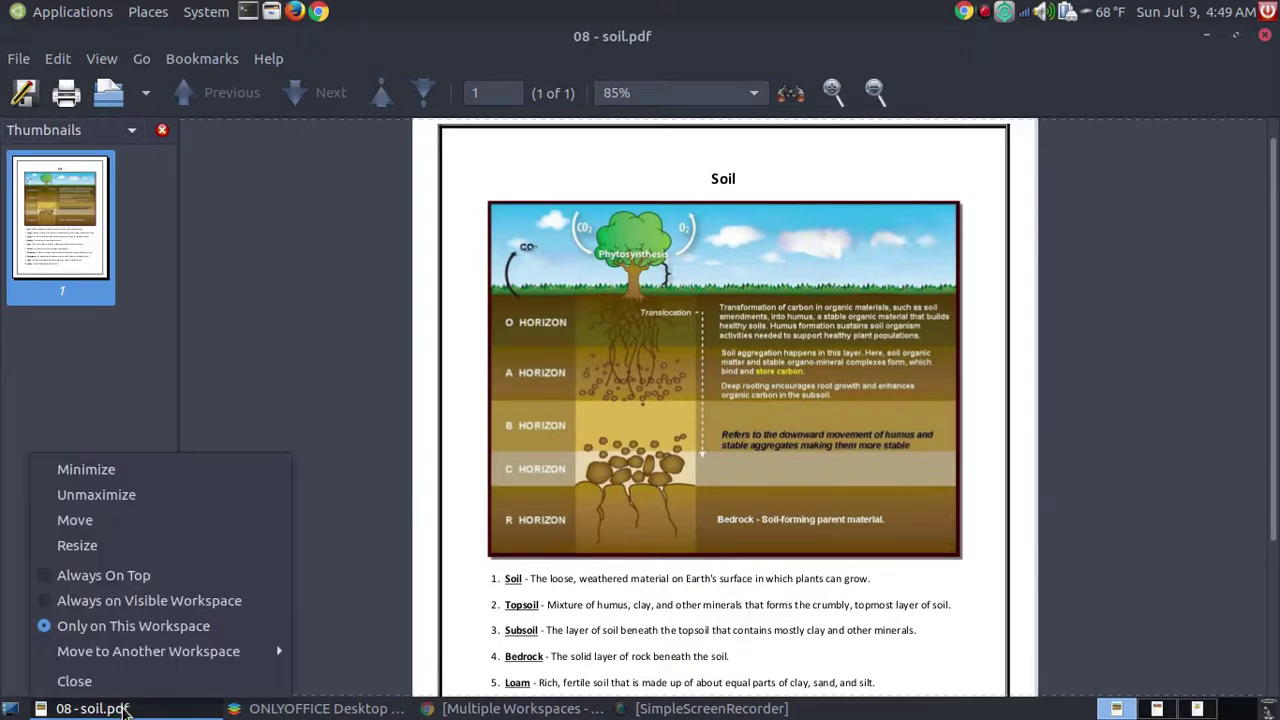
pyautogui.moveTo(210, 652)
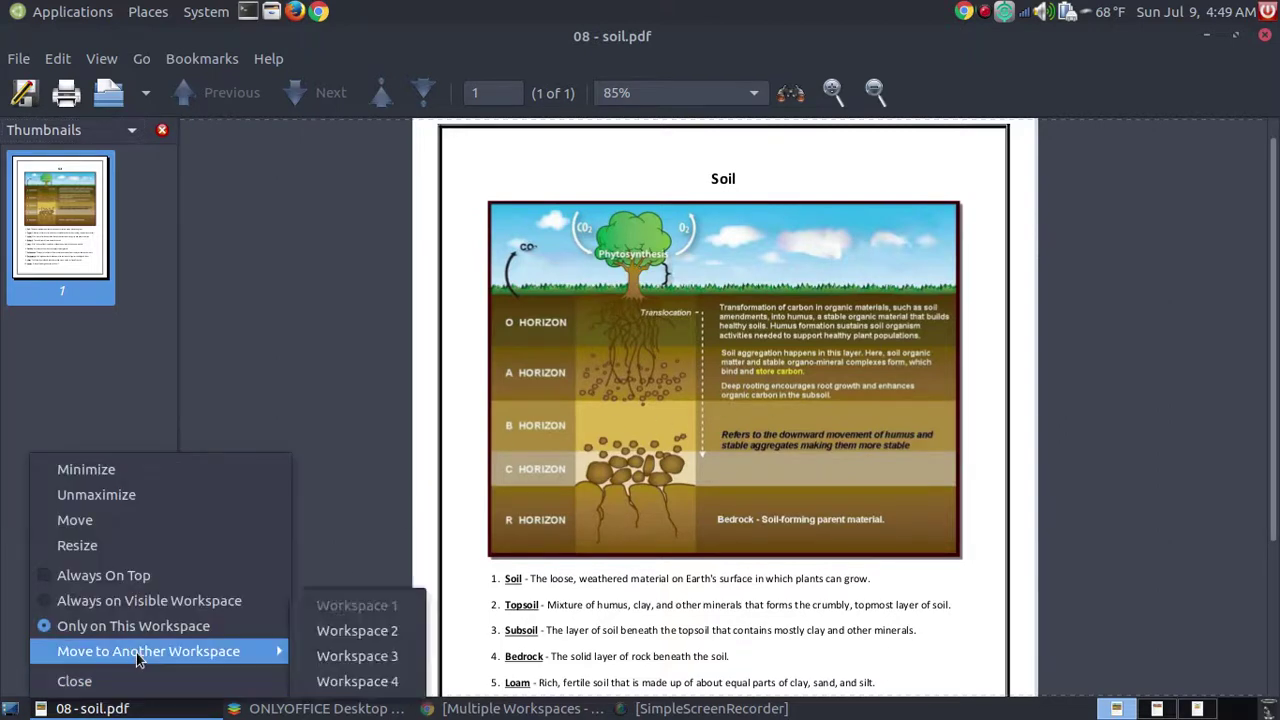
pyautogui.click(337, 681)
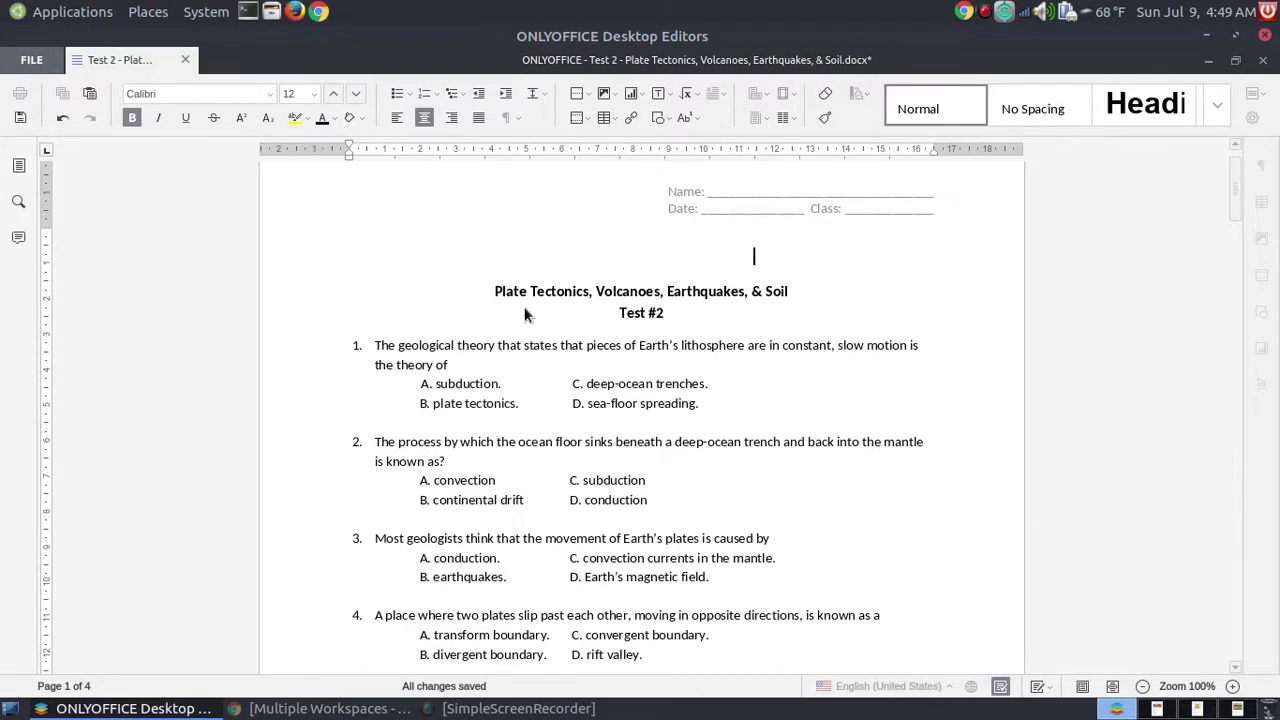
# - Review the plate boundaries notes on Workspace 2 and return to the test on Workspace 1
pyautogui.click(1157, 708)
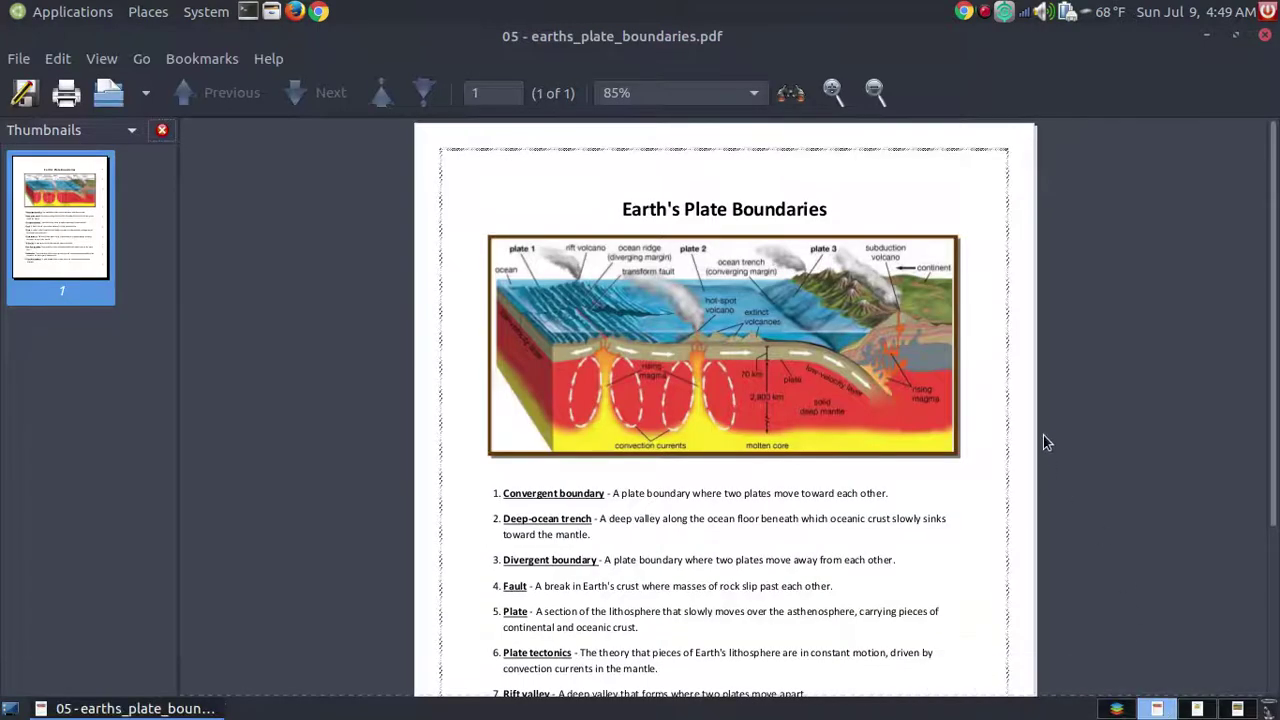
pyautogui.scroll(-5, 959, 409)
pyautogui.scroll(5, 959, 409)
pyautogui.scroll(-5, 959, 409)
pyautogui.scroll(5, 959, 418)
pyautogui.click(1115, 709)
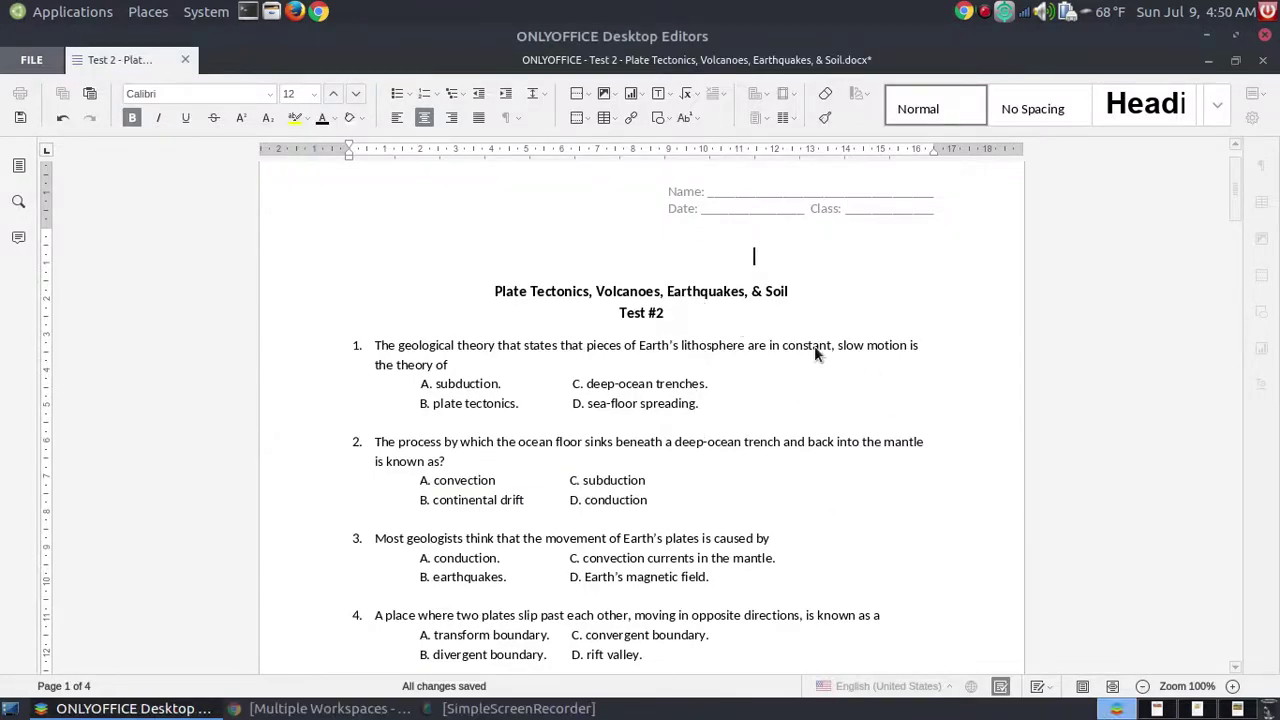
# - Review the earthquakes notes on Workspace 3, and return to Workspace 1 to examine the first test questions
pyautogui.click(1196, 708)
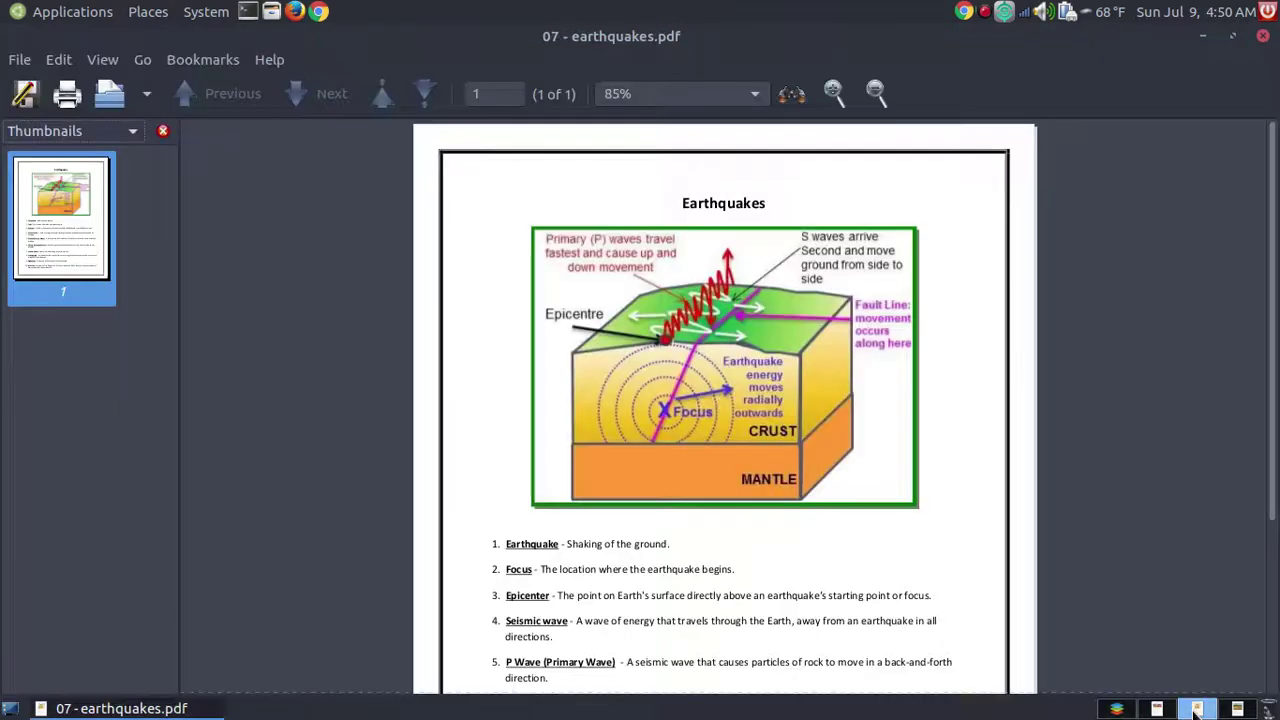
pyautogui.scroll(-3, 786, 378)
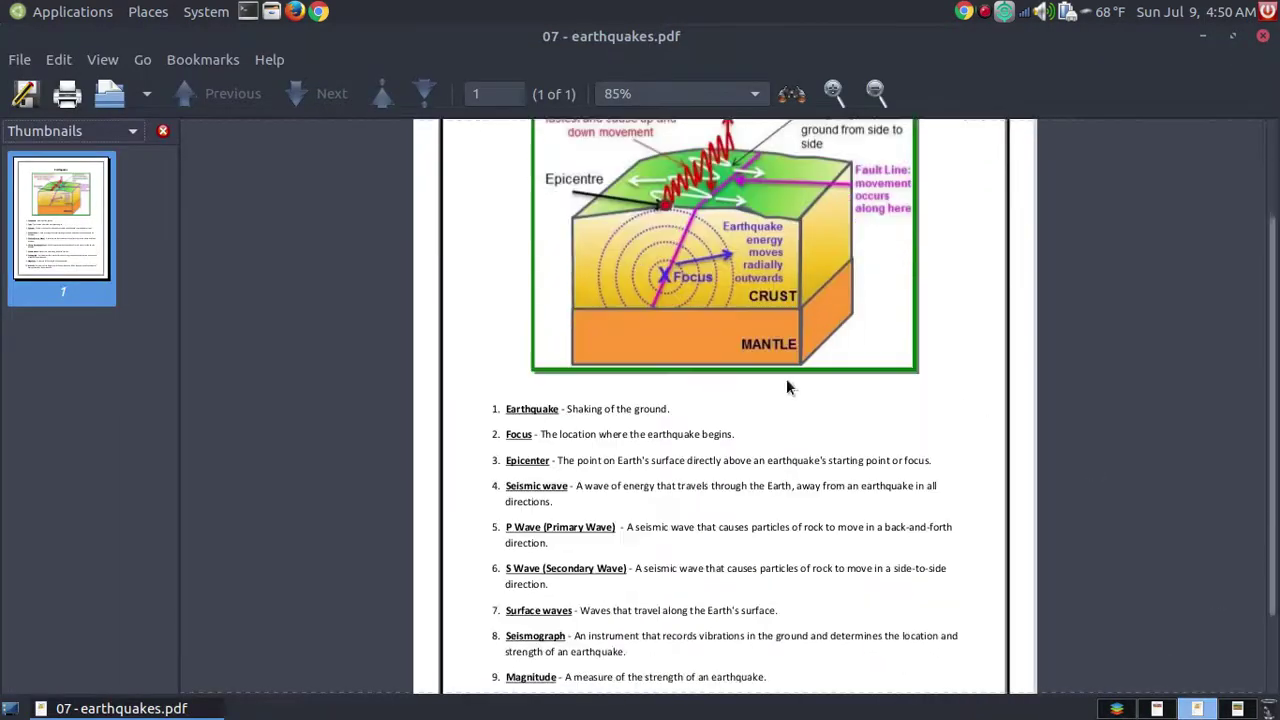
pyautogui.scroll(3, 786, 378)
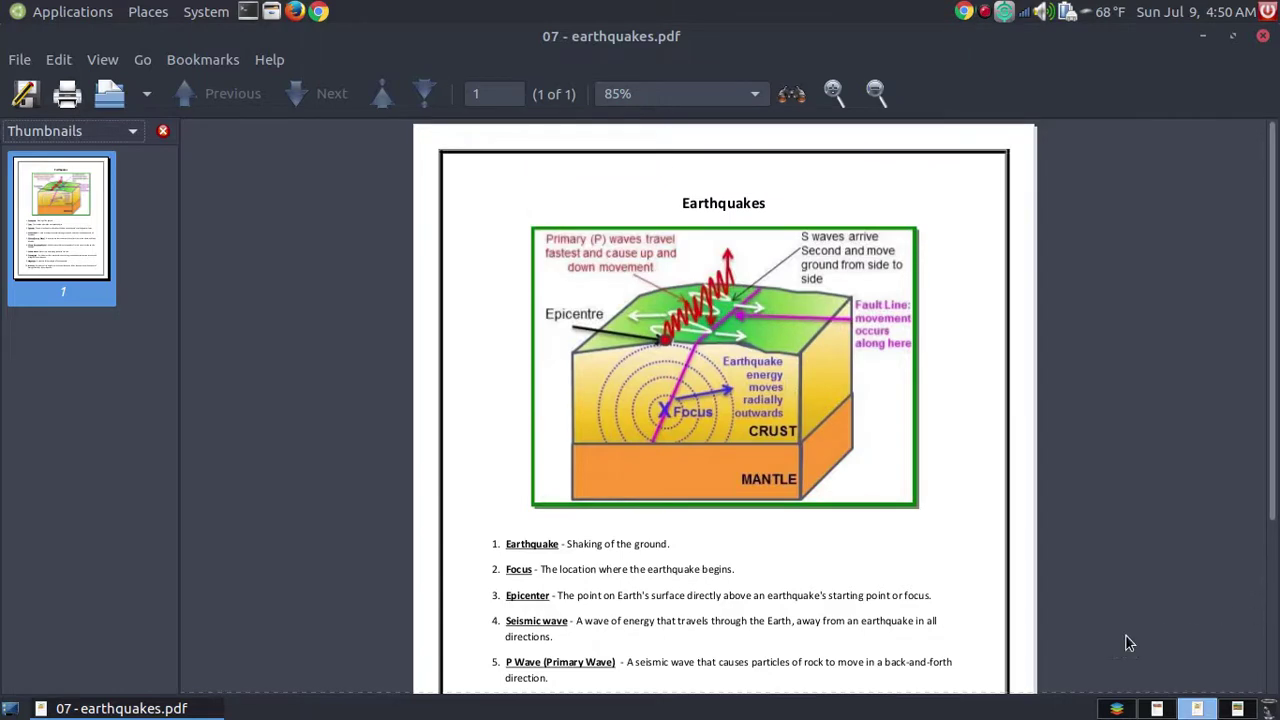
pyautogui.click(1117, 708)
pyautogui.scroll(-1, 793, 470)
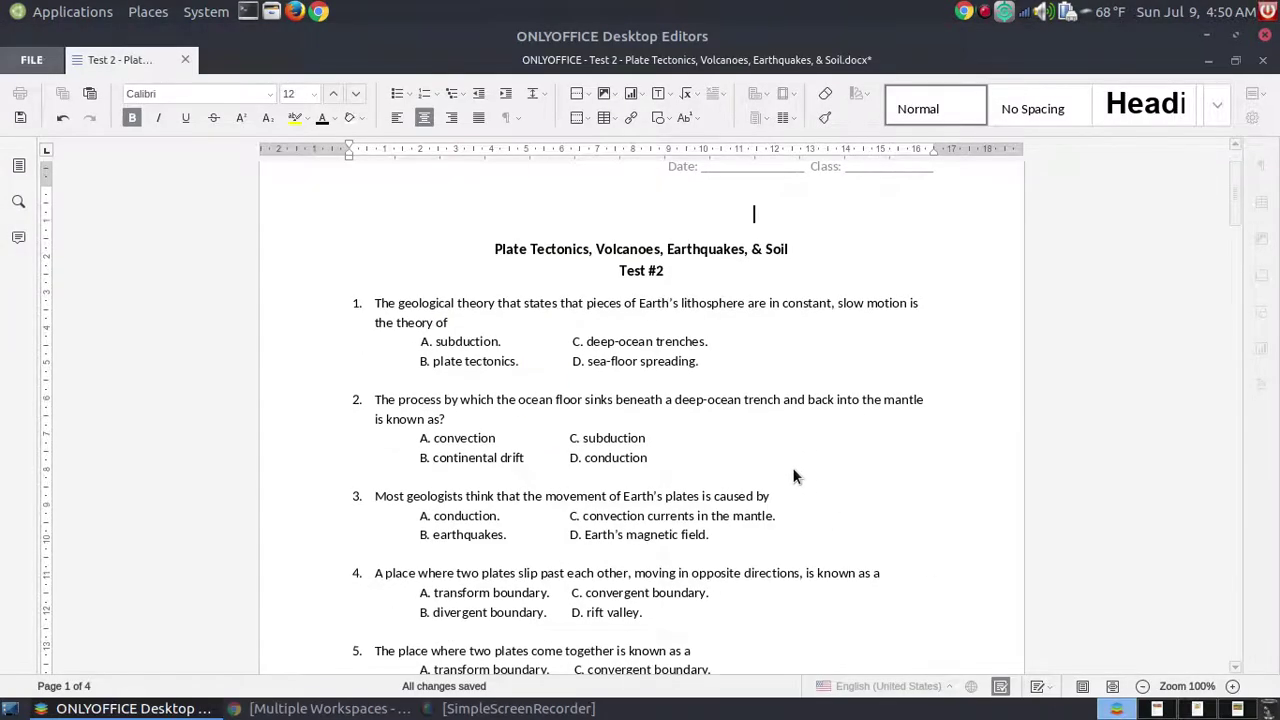
pyautogui.scroll(-2, 793, 470)
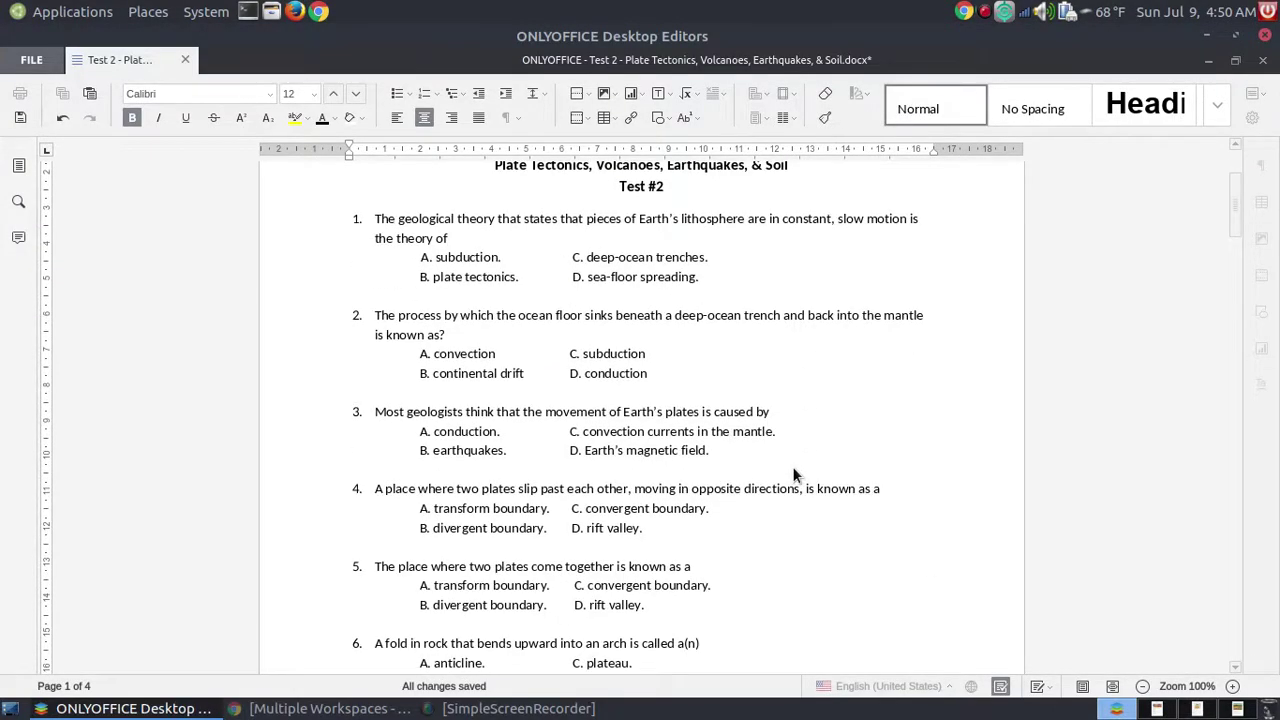
pyautogui.scroll(2, 743, 366)
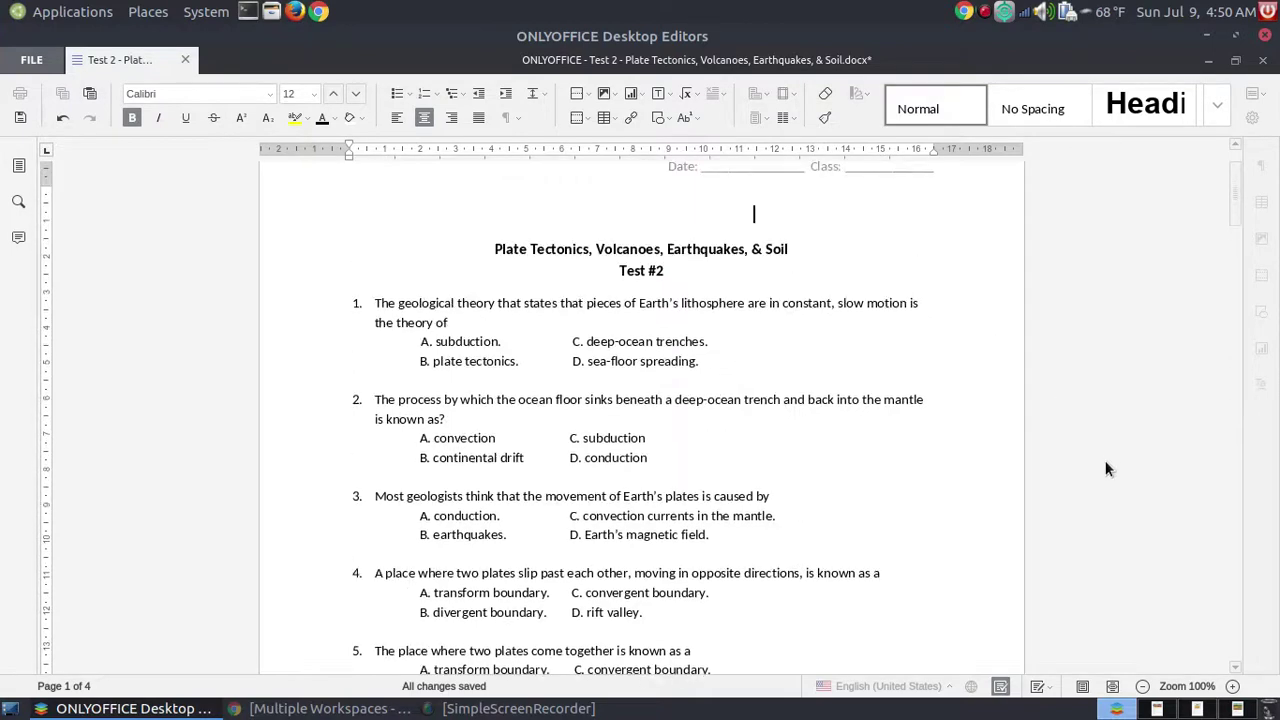
# - Review the soil notes on Workspace 4 and return to the test on Workspace 1
pyautogui.click(1238, 708)
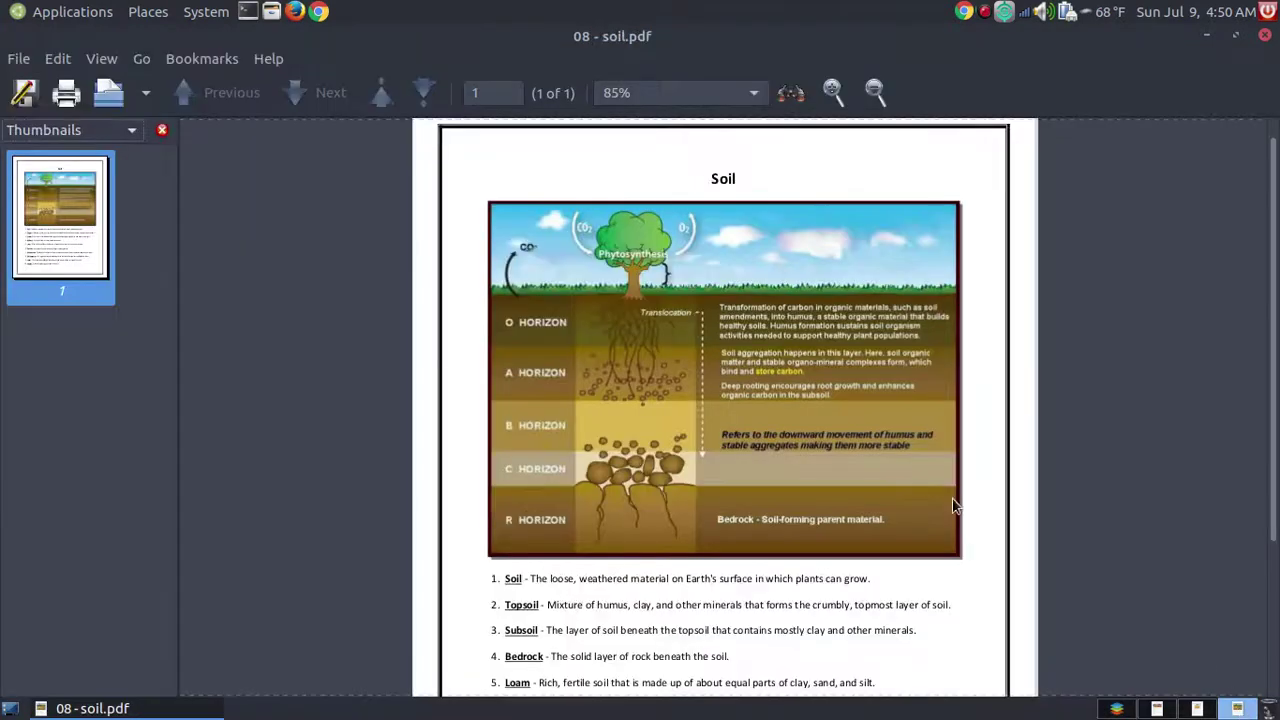
pyautogui.scroll(-4, 928, 478)
pyautogui.scroll(4, 891, 421)
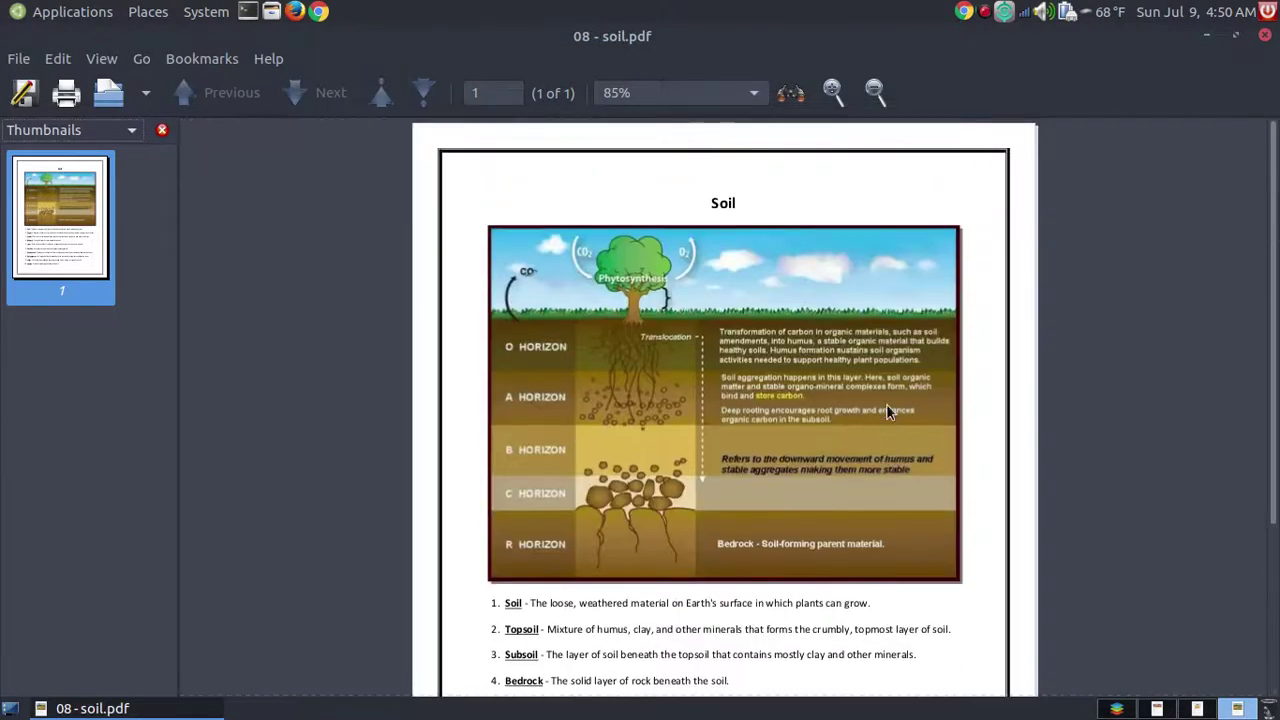
pyautogui.click(1116, 708)
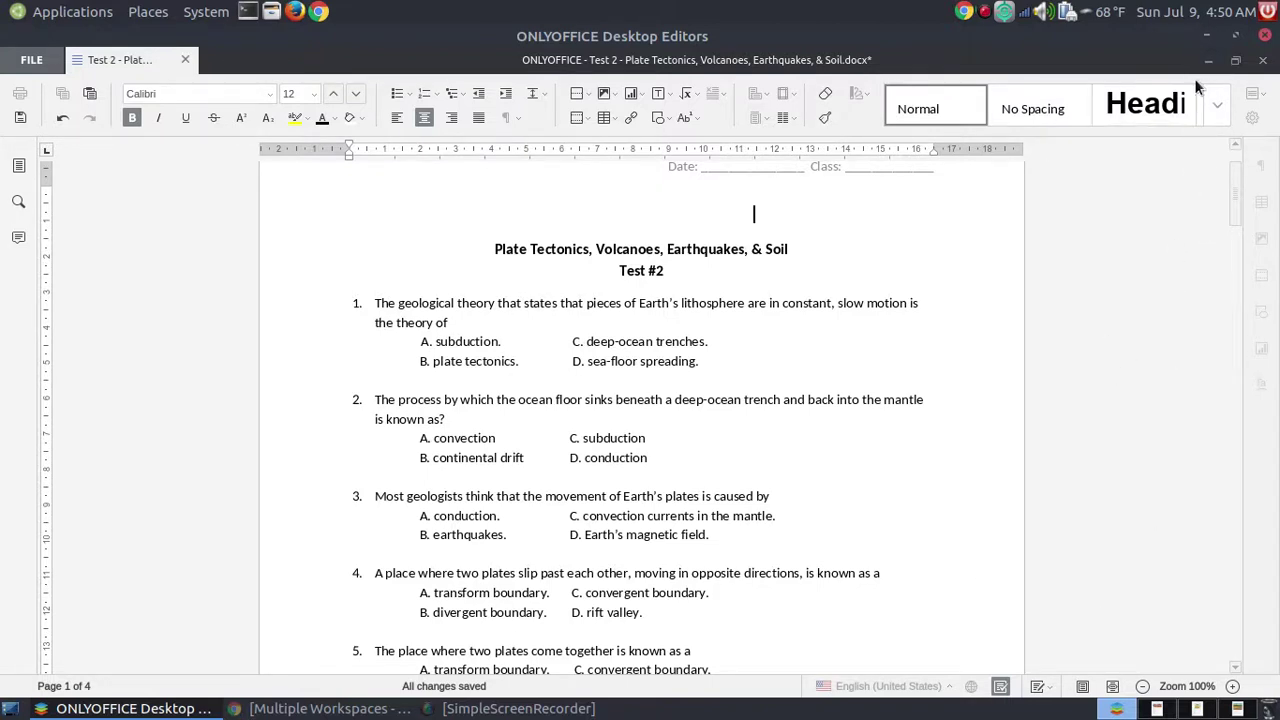
# - Minimize the test document on Workspace 1, and move the 05 - earths_plate_boundaries.pdf window from Workspace 2 down to Workspace 3
pyautogui.click(1210, 38)
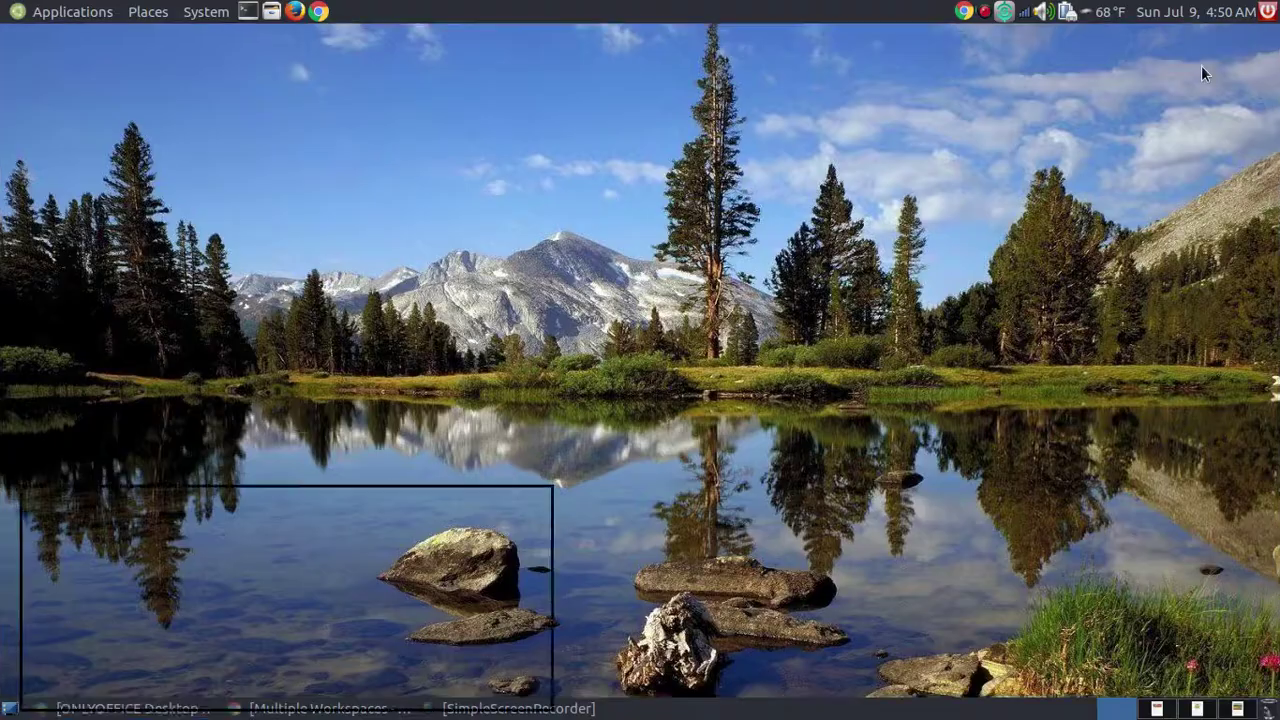
pyautogui.click(1160, 708)
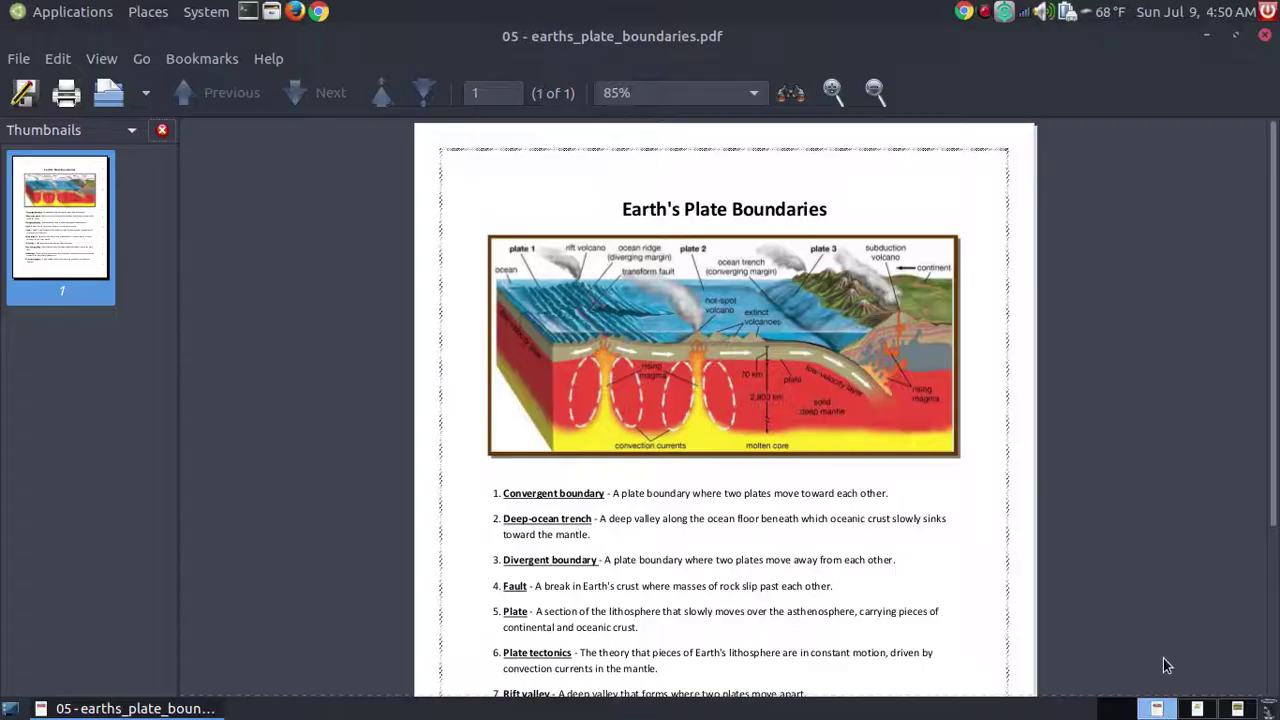
pyautogui.rightClick(172, 708)
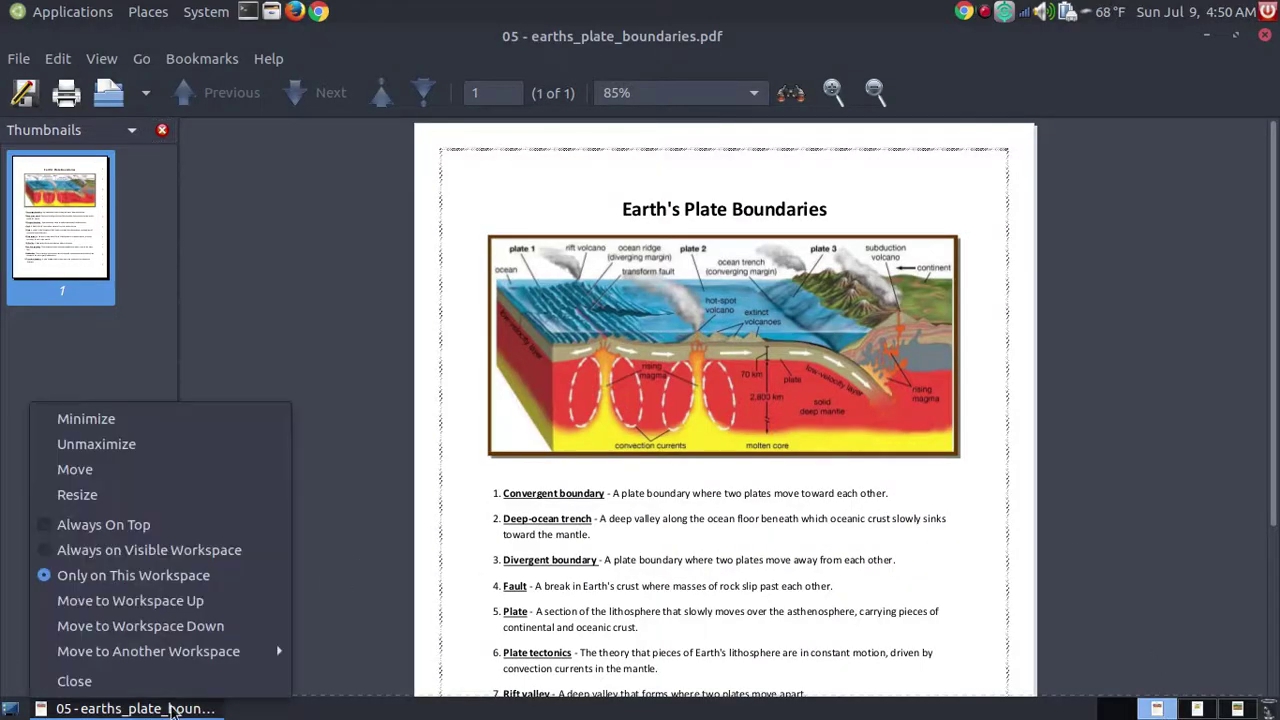
pyautogui.moveTo(203, 656)
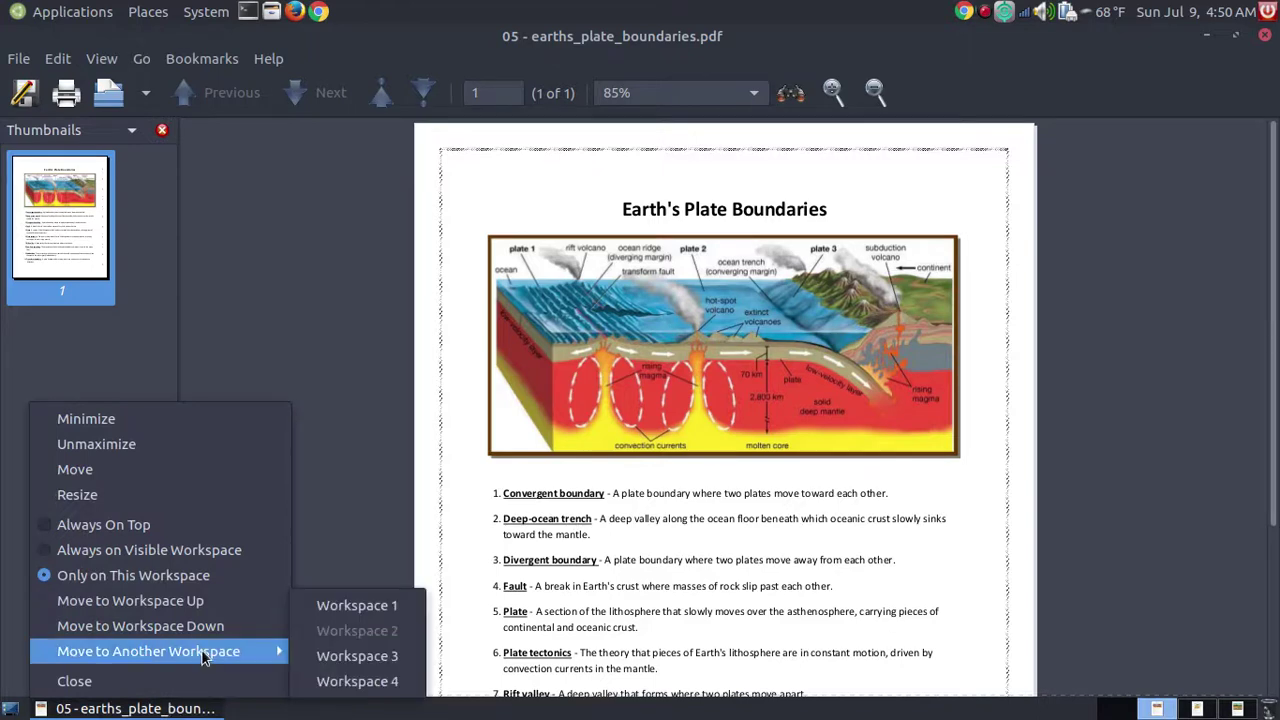
pyautogui.click(365, 612)
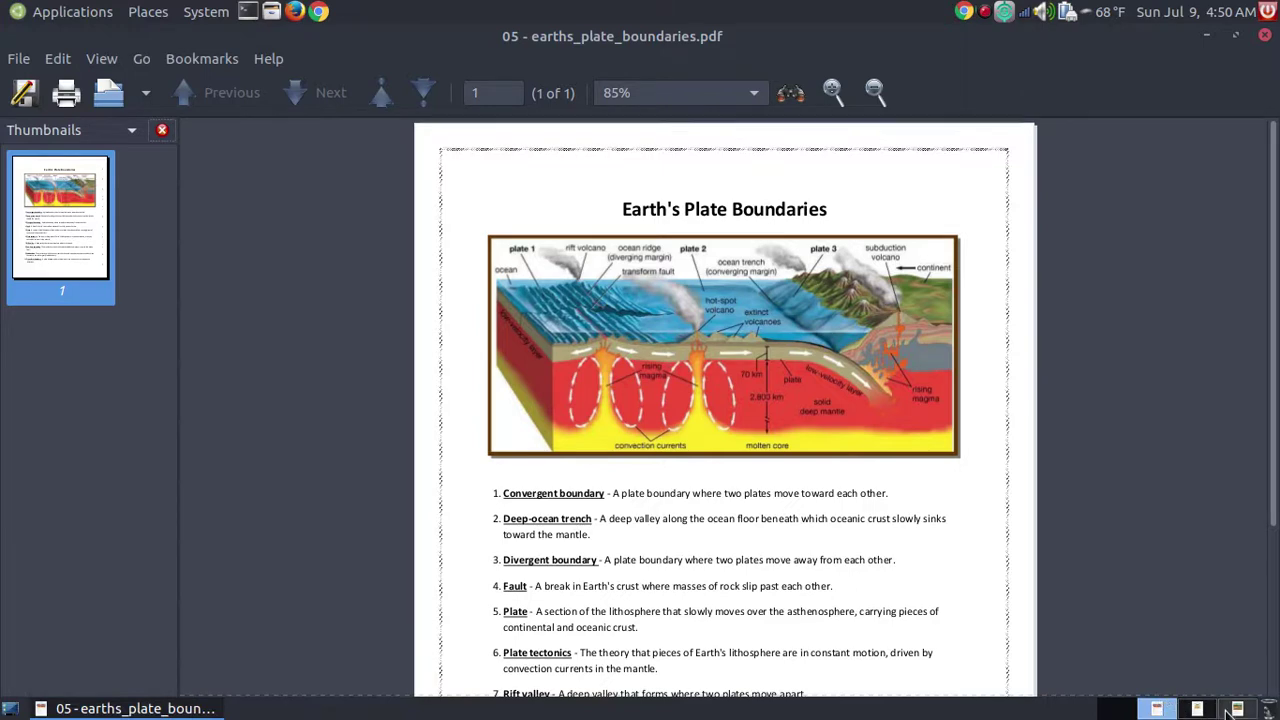
pyautogui.rightClick(141, 704)
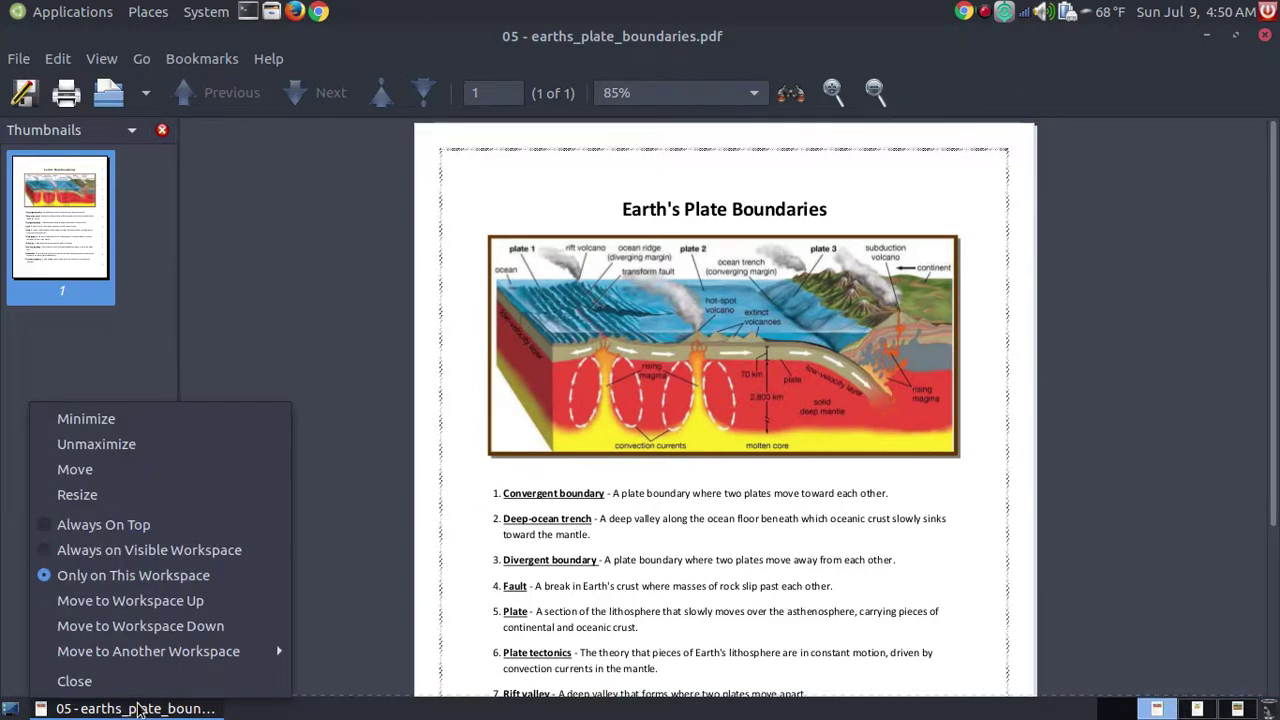
pyautogui.click(196, 626)
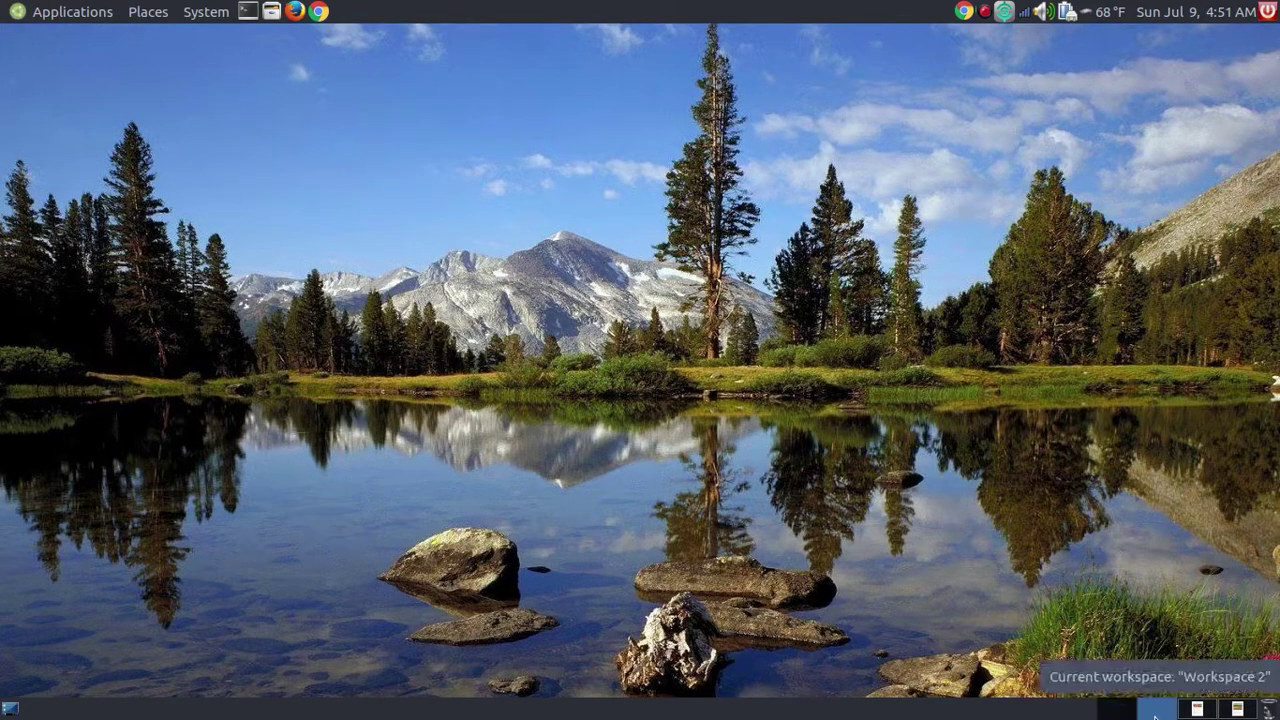
# - Check Workspace 1, and view both the earthquakes and plate boundaries PDFs on Workspace 3
pyautogui.click(1117, 708)
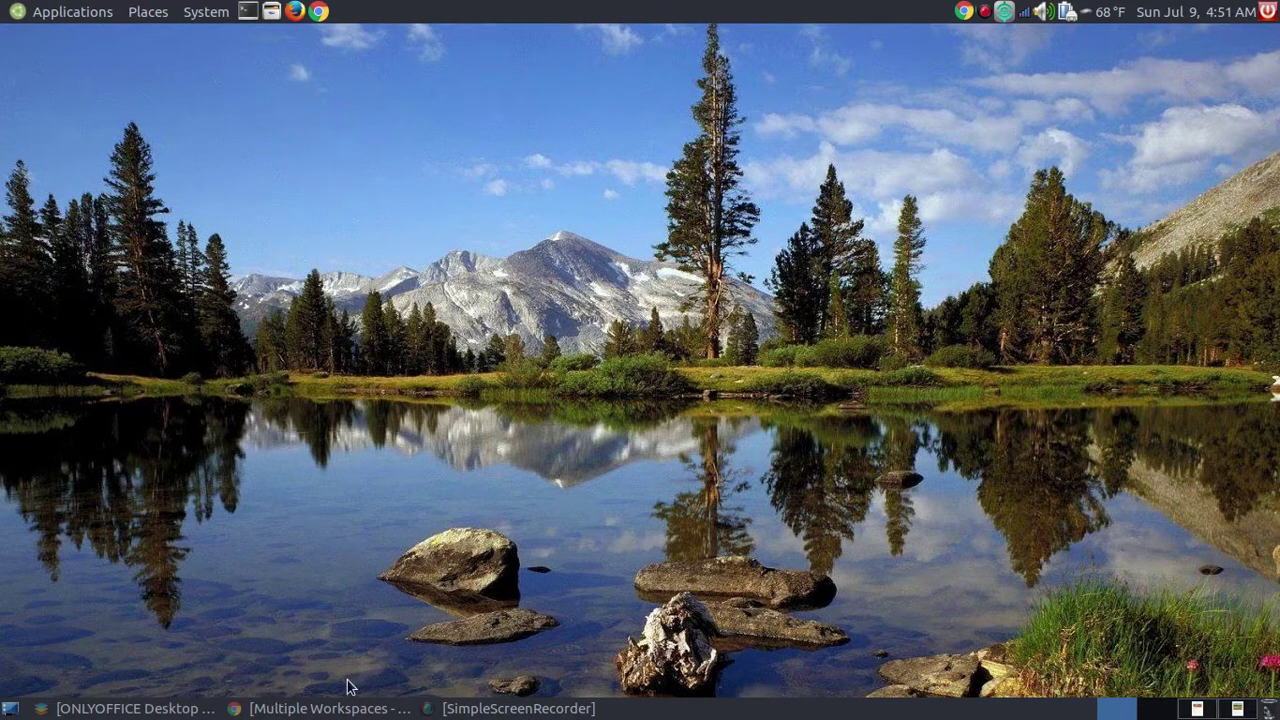
pyautogui.click(1199, 708)
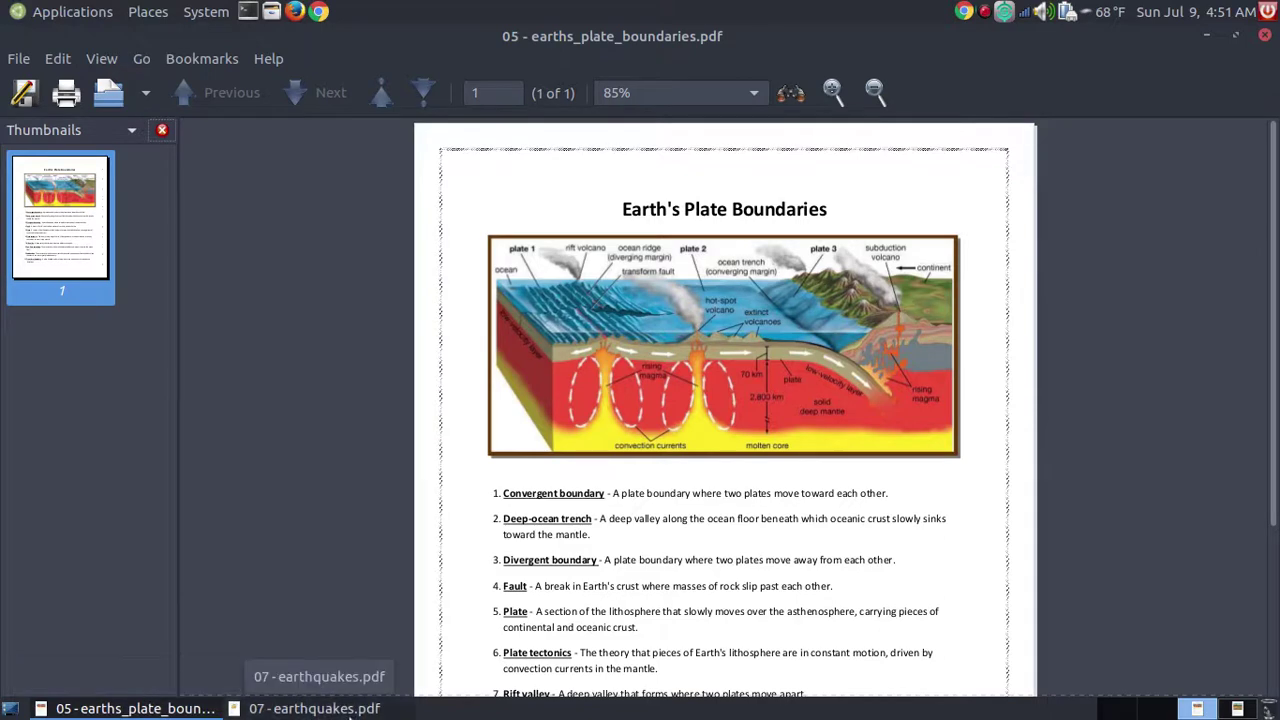
pyautogui.click(349, 713)
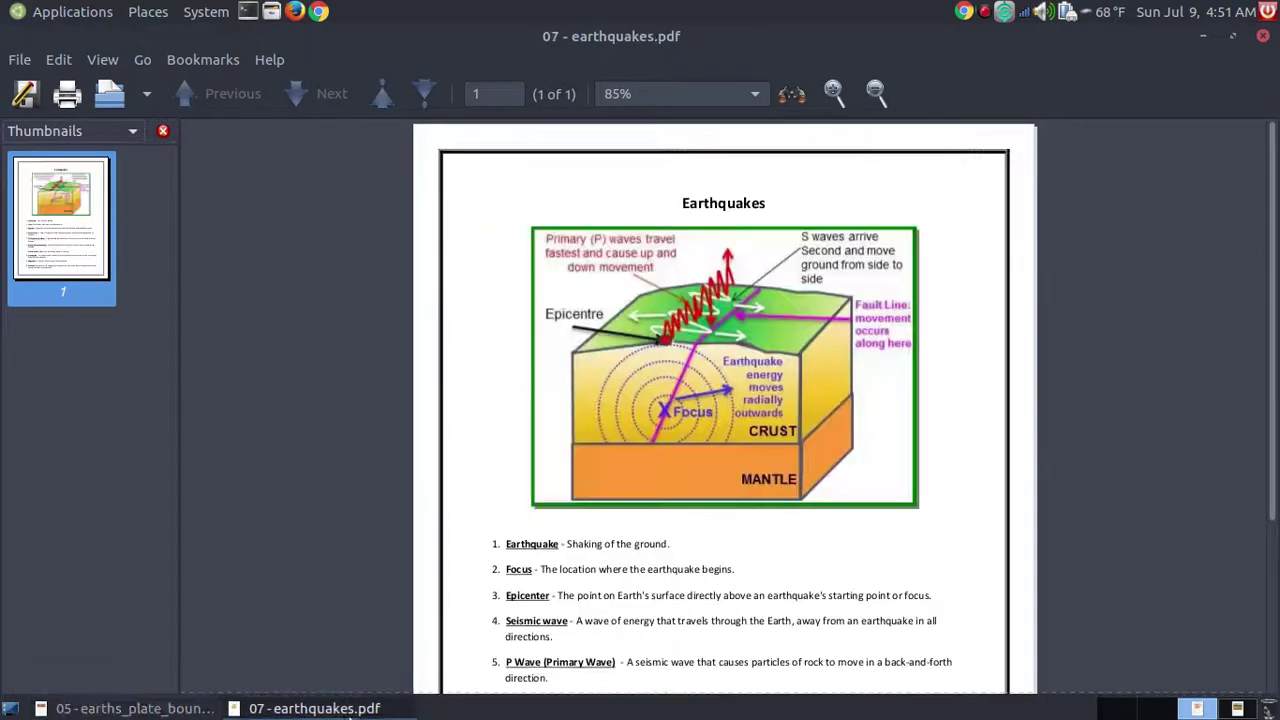
pyautogui.click(172, 710)
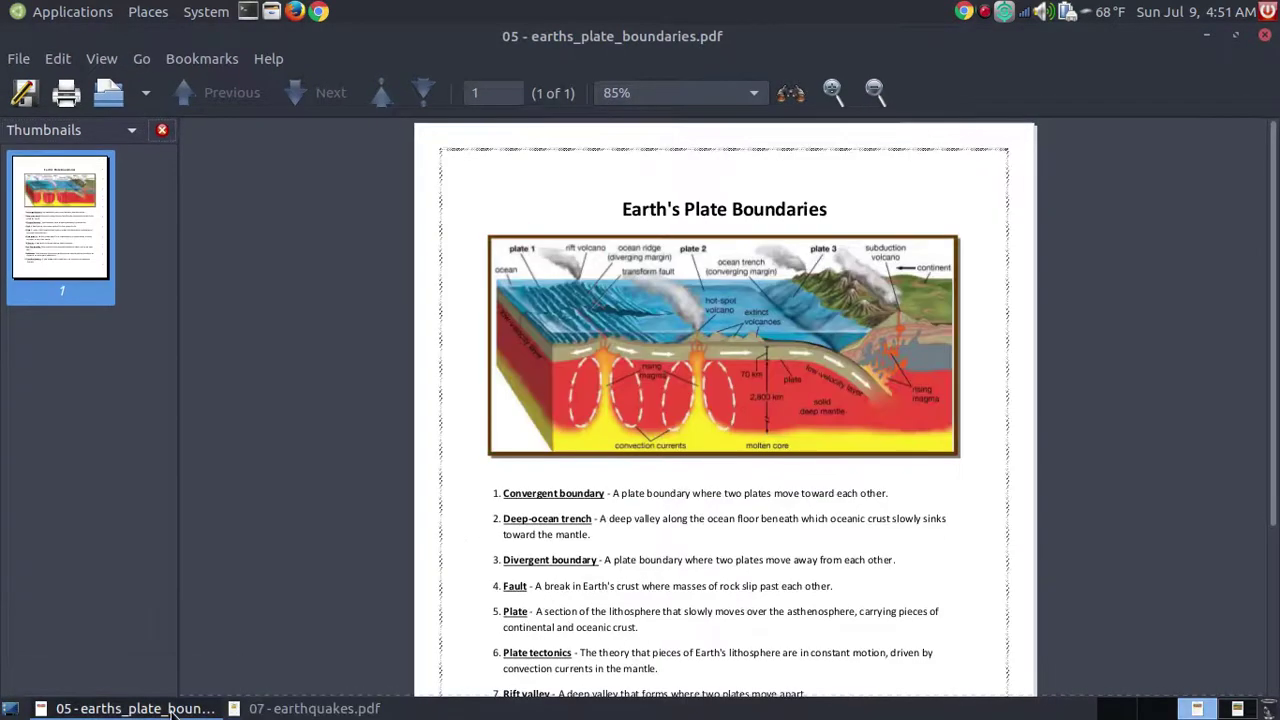
# - Move the 05 - earths_plate_boundaries.pdf window up from Workspace 3 to Workspace 2 and up again to Workspace 1
pyautogui.rightClick(172, 710)
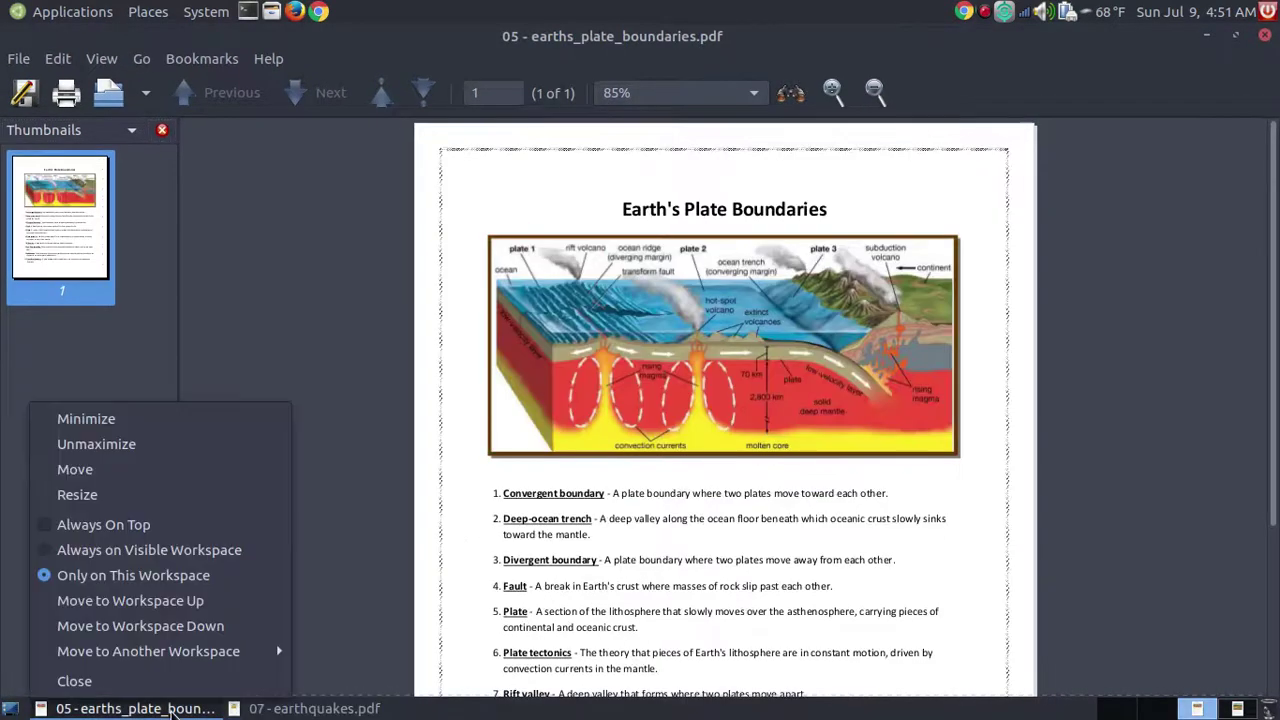
pyautogui.click(205, 600)
pyautogui.click(1157, 708)
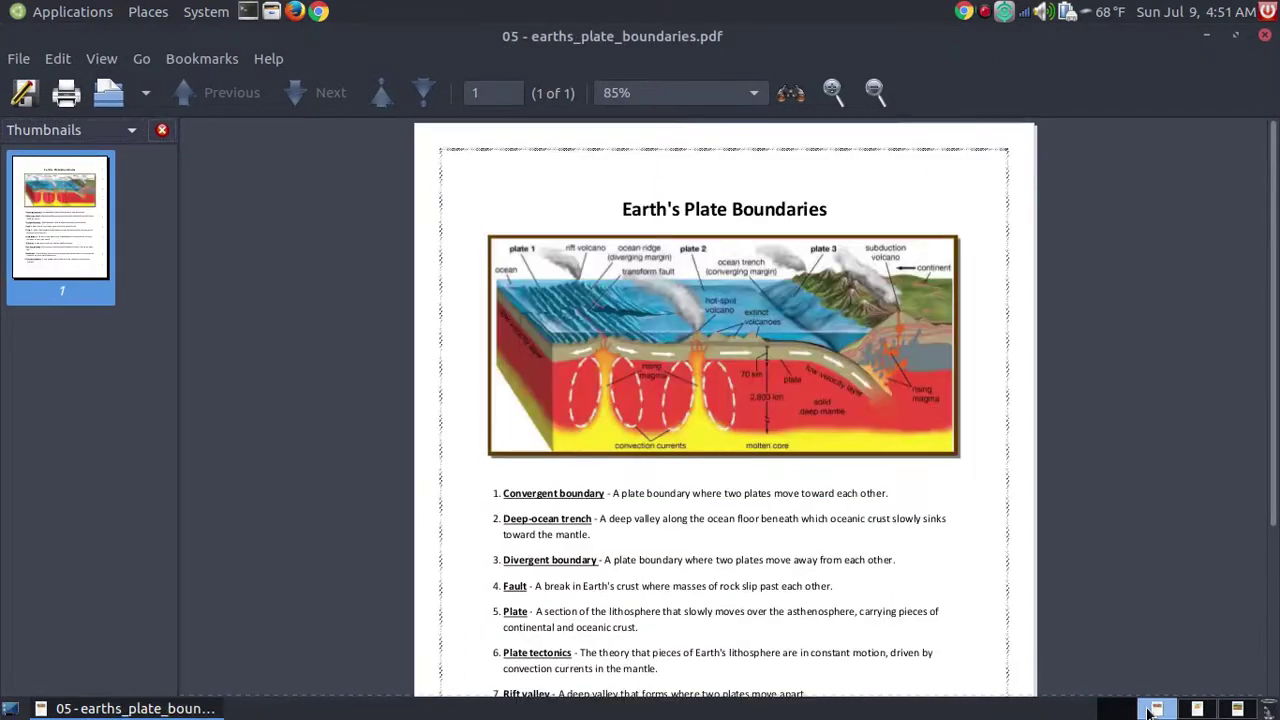
pyautogui.rightClick(150, 710)
pyautogui.click(203, 601)
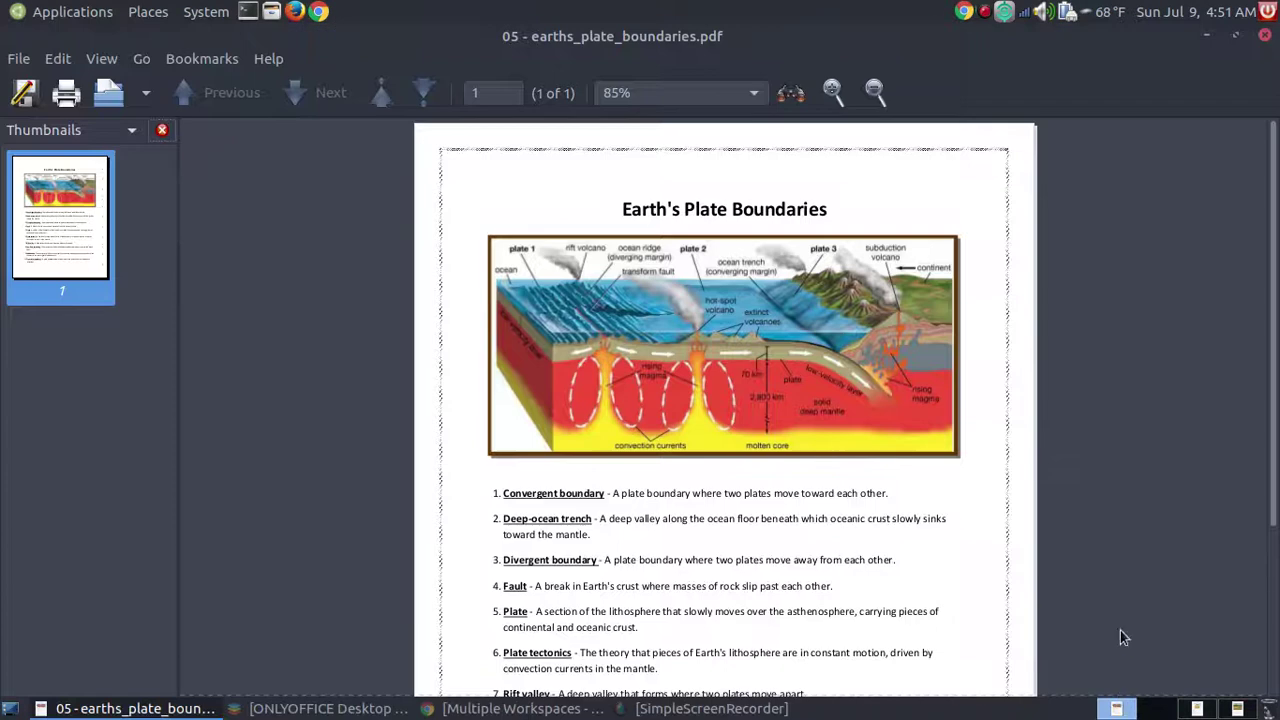
pyautogui.click(1117, 708)
# - Move the 07 - earthquakes.pdf window up from Workspace 3 to Workspace 2 and from there to Workspace 1
pyautogui.click(1197, 708)
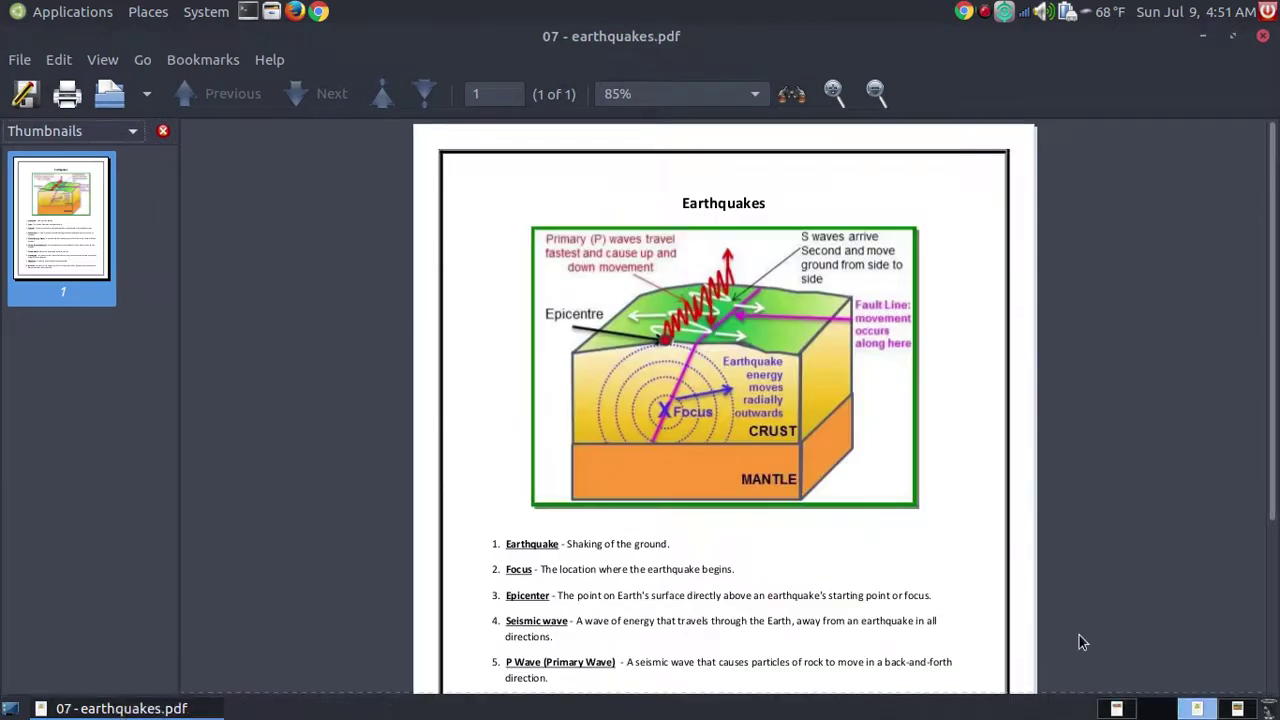
pyautogui.rightClick(112, 708)
pyautogui.click(222, 602)
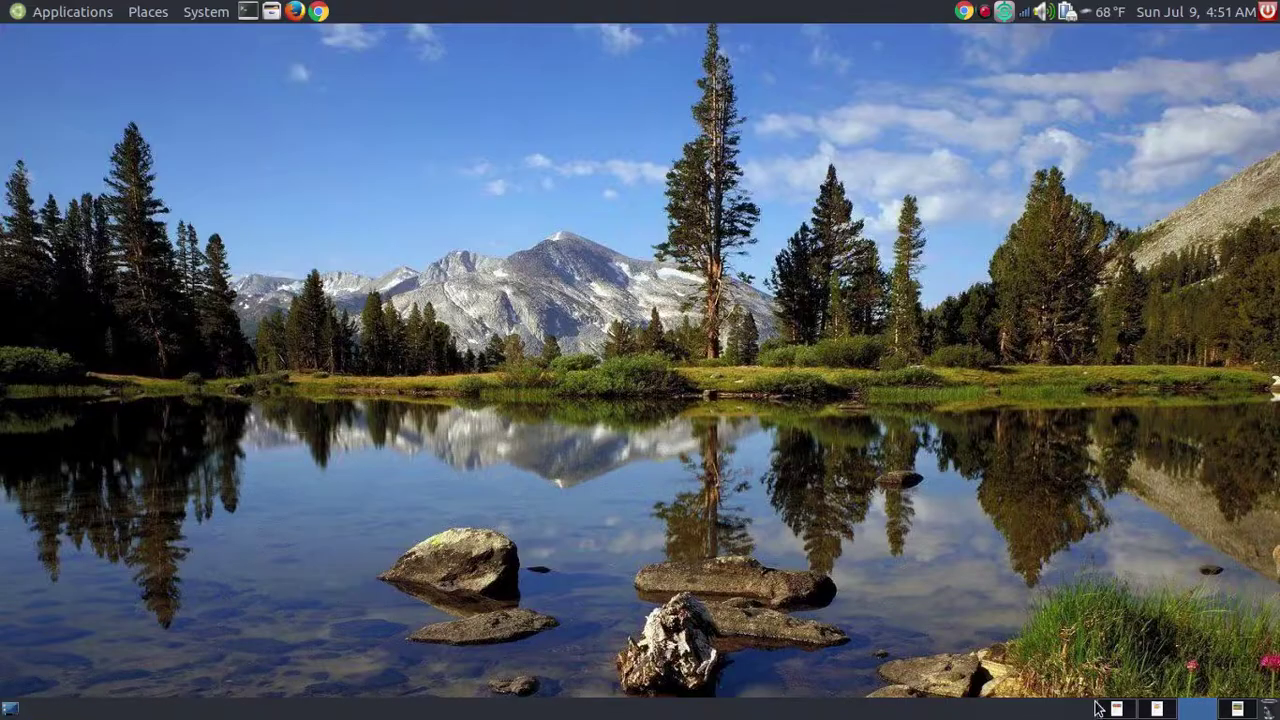
pyautogui.click(1157, 708)
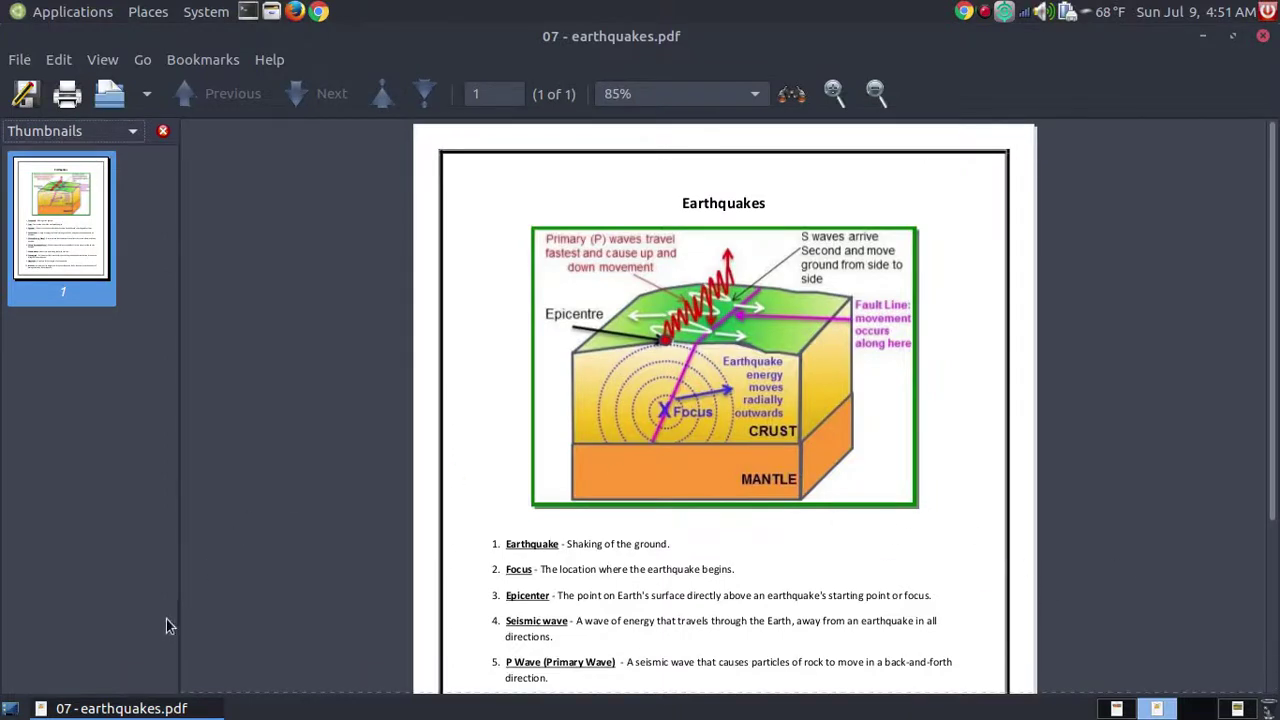
pyautogui.rightClick(130, 710)
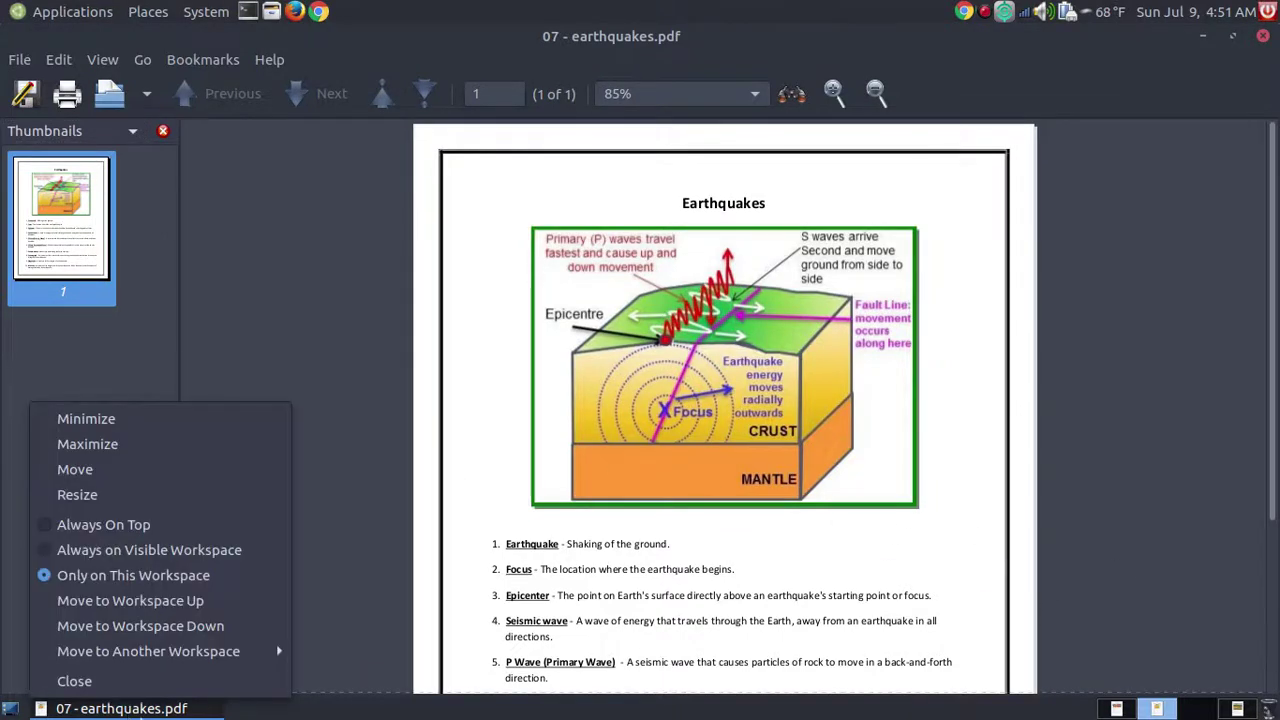
pyautogui.moveTo(152, 653)
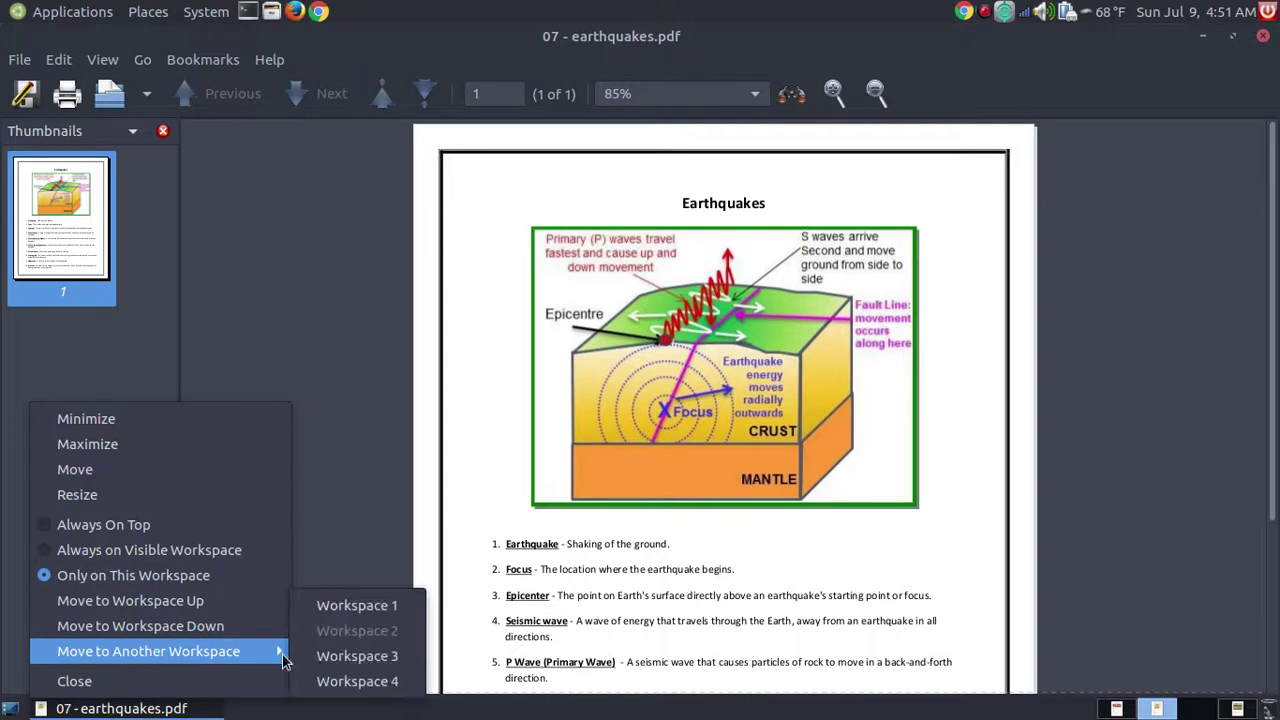
pyautogui.click(375, 608)
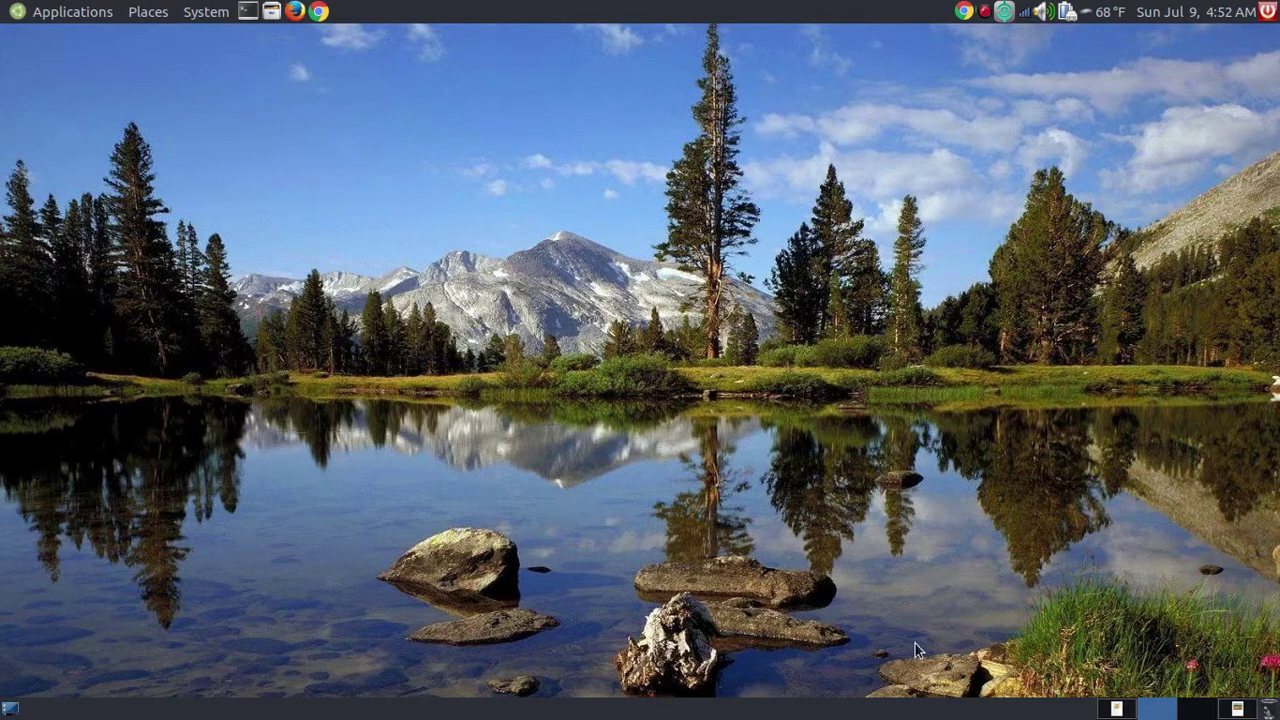
# - Move the 08 - soil.pdf window from Workspace 4 to Workspace 1 and switch to Workspace 1
pyautogui.hotkey('ctrl', 'alt', 'Right')
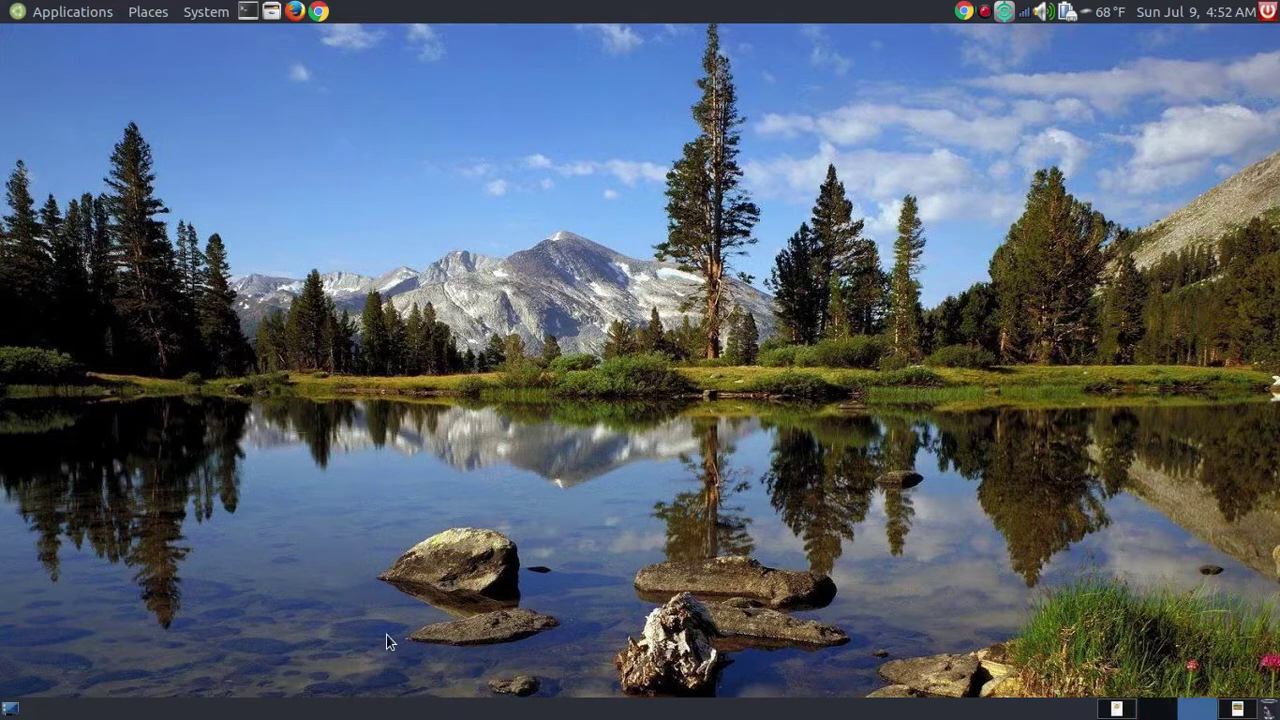
pyautogui.click(1238, 706)
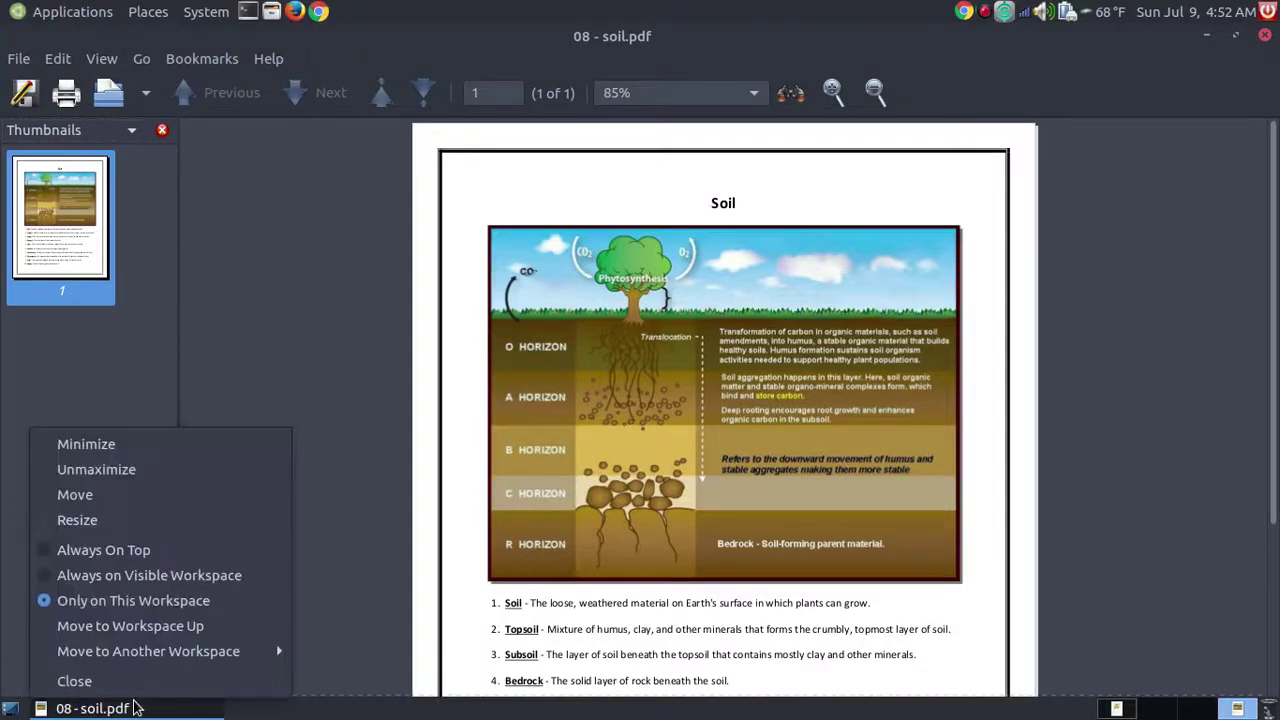
pyautogui.moveTo(212, 650)
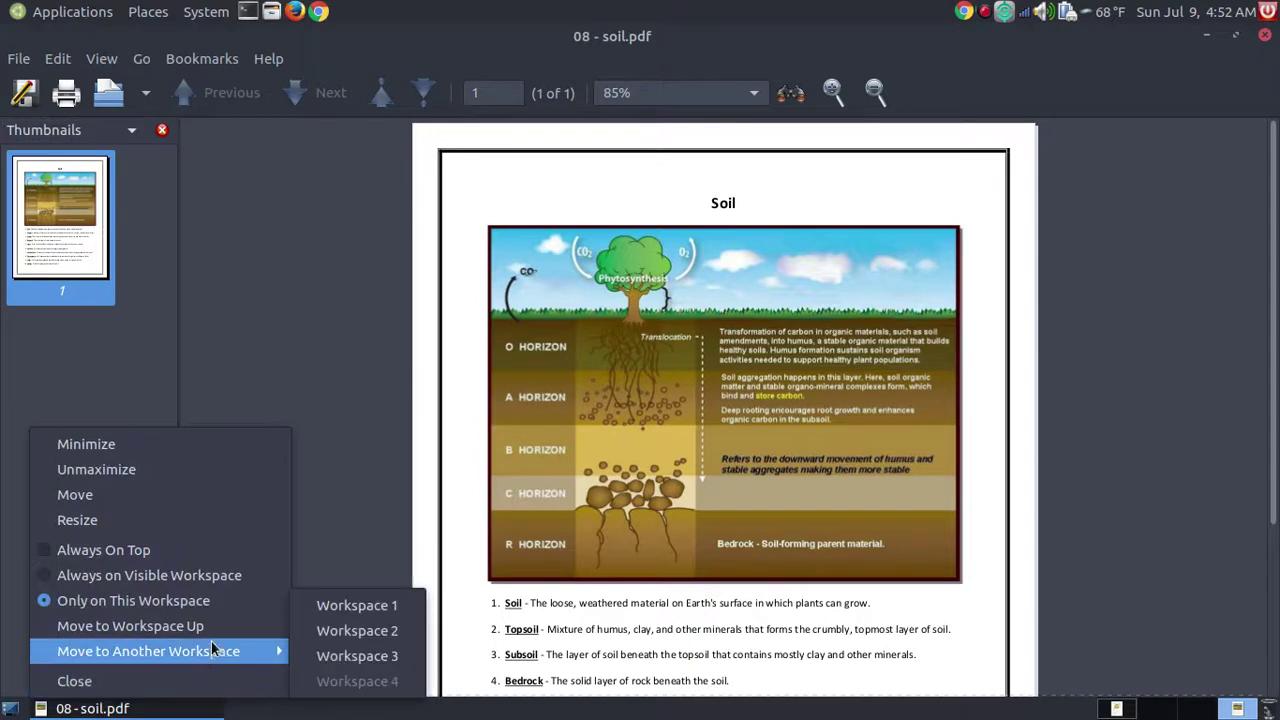
pyautogui.click(340, 606)
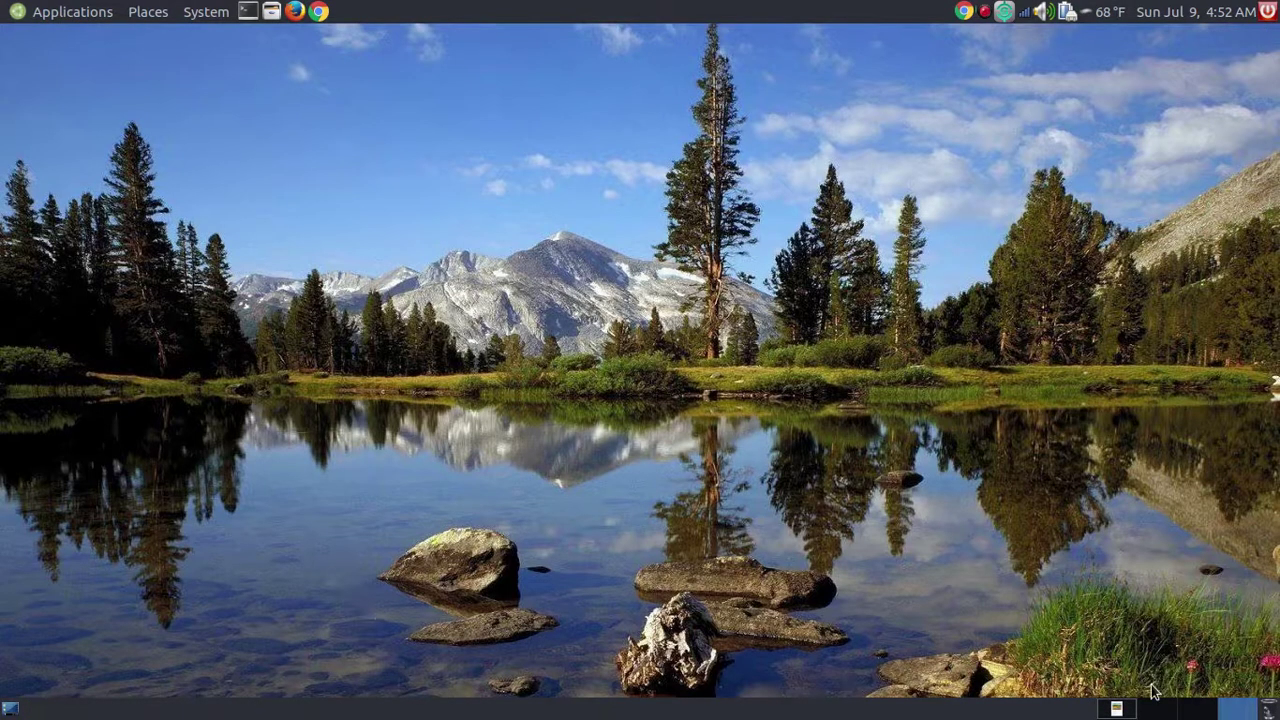
pyautogui.click(1116, 708)
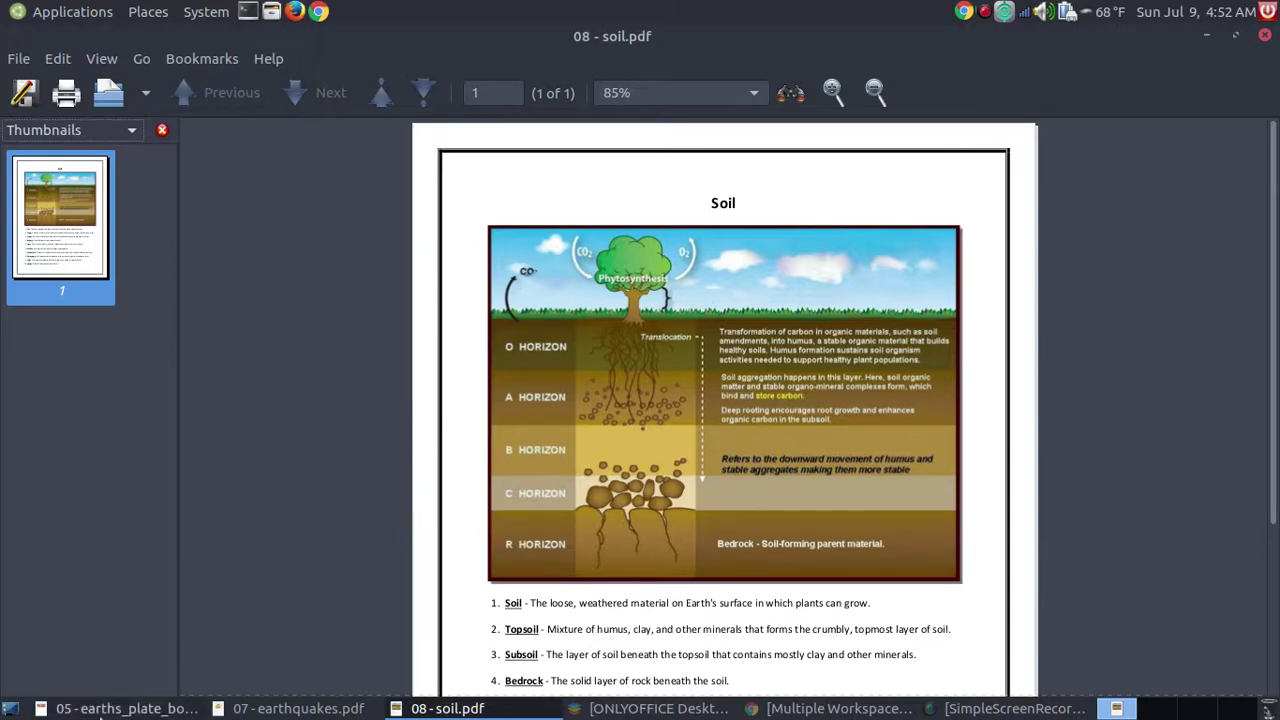
# - View each window on Workspace 1: the three PDFs, the test document, and the MATE Tip on the Multiple Workspaces web page
pyautogui.click(145, 709)
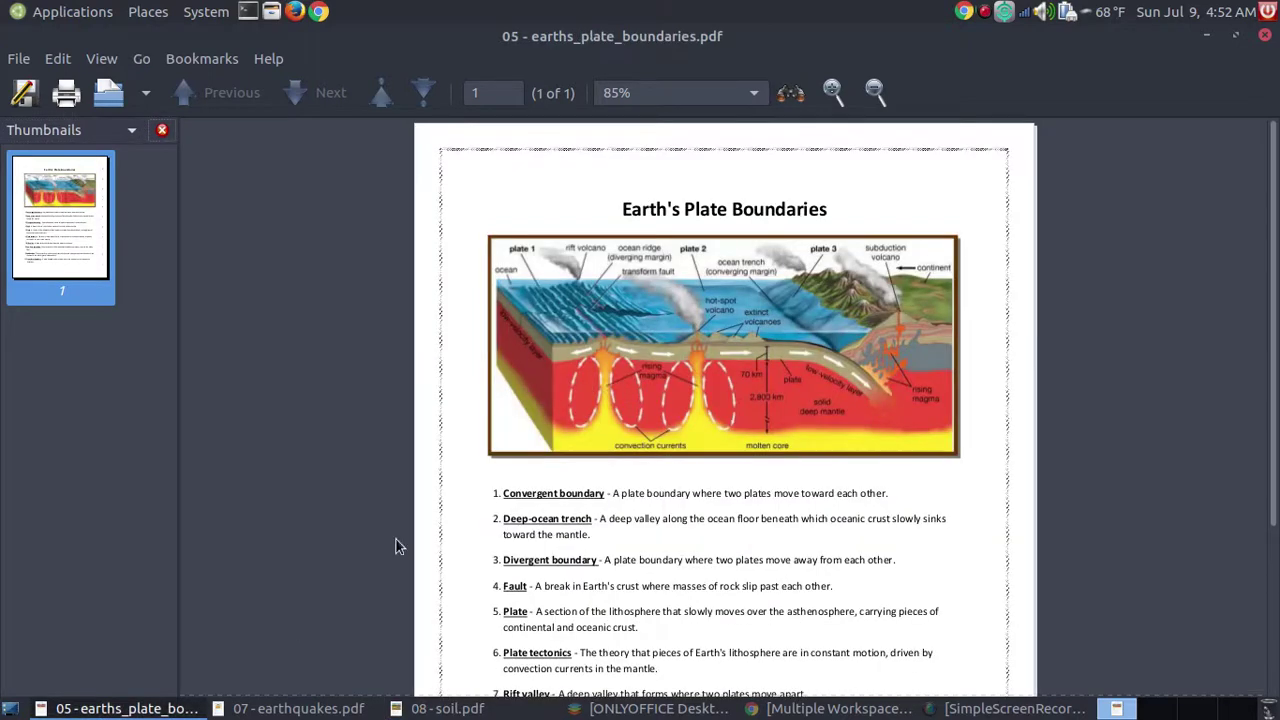
pyautogui.click(272, 708)
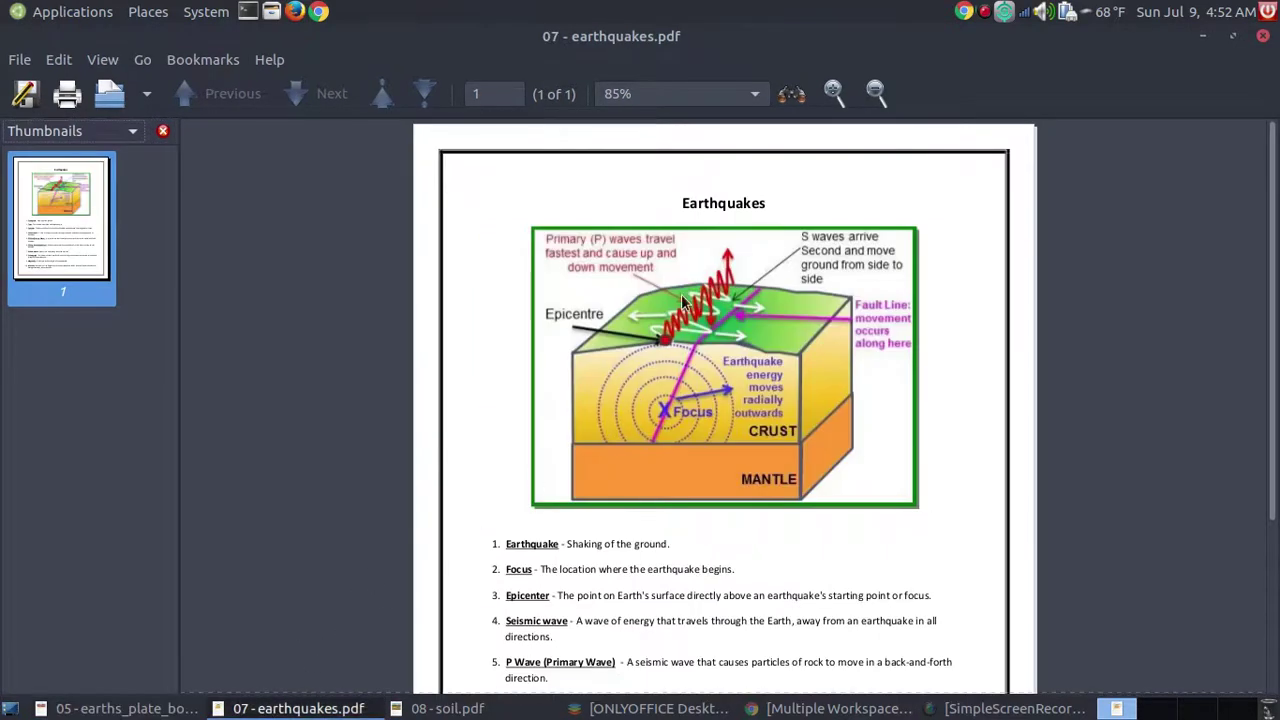
pyautogui.click(457, 709)
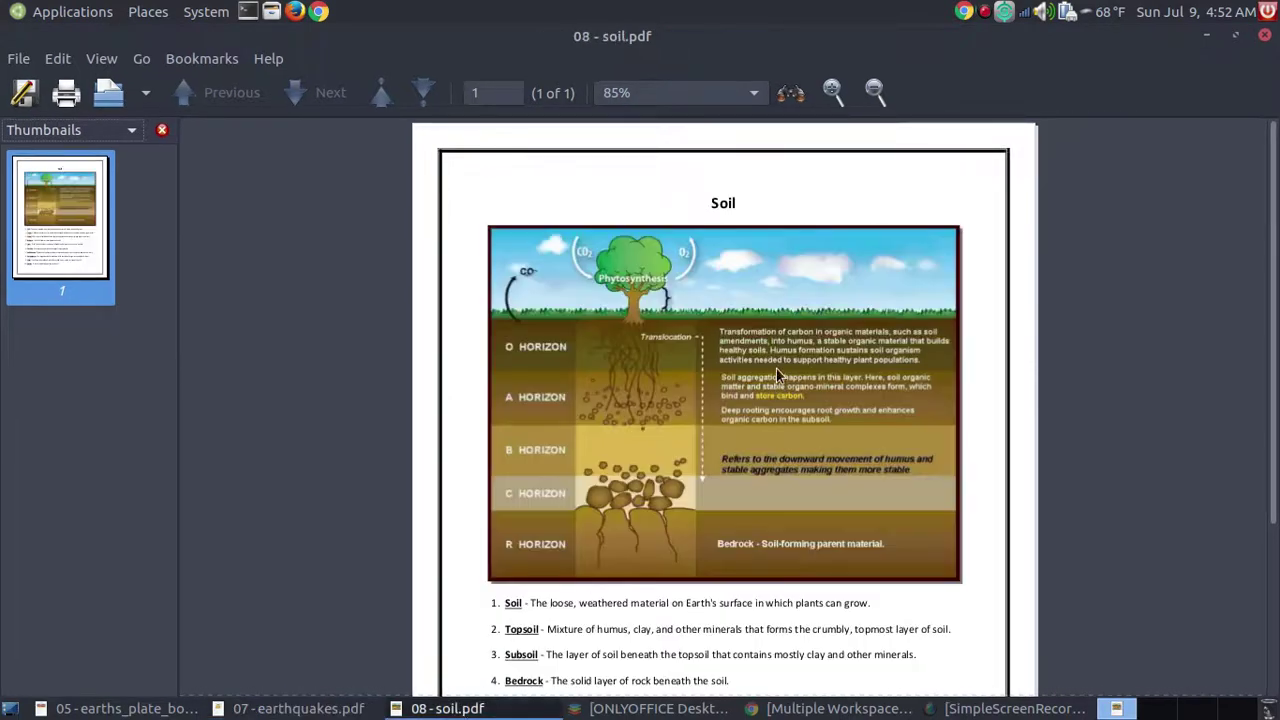
pyautogui.click(652, 709)
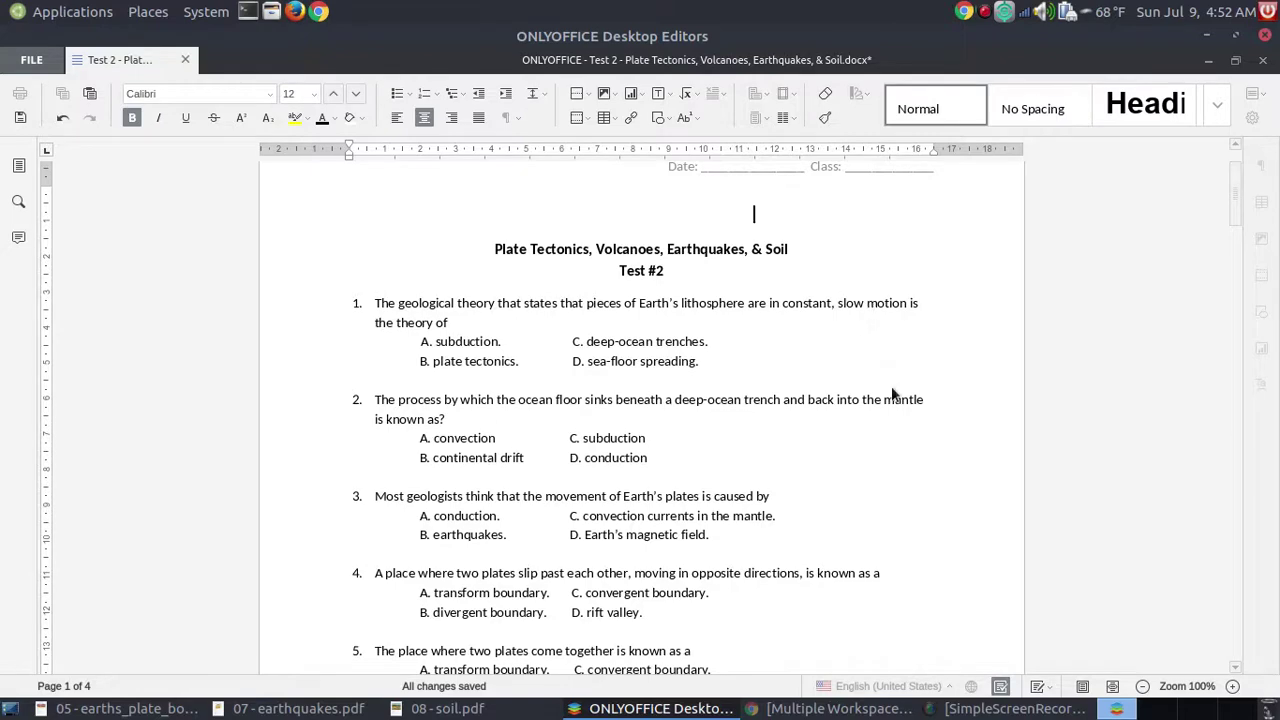
pyautogui.click(820, 710)
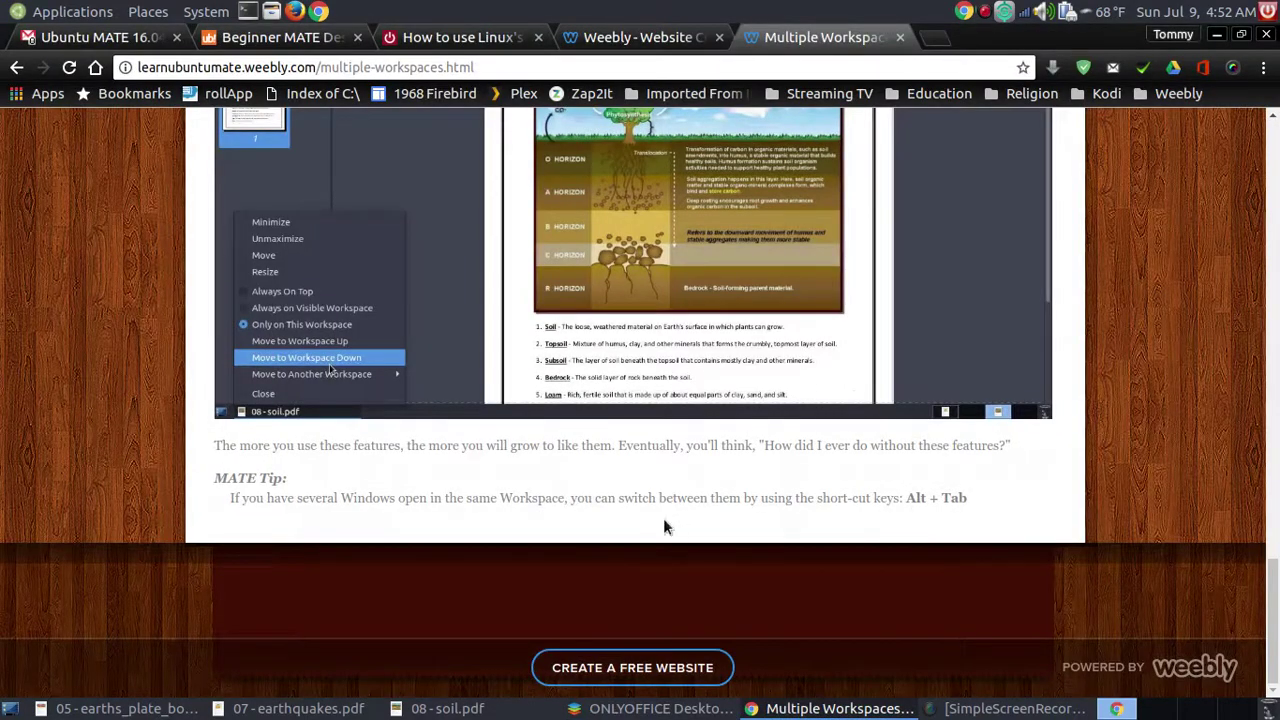
pyautogui.scroll(1, 817, 518)
pyautogui.scroll(-1, 817, 518)
# - Bring the plate boundaries notes forward, cycle to another open window, and minimize the SimpleScreenRecorder window
pyautogui.click(113, 710)
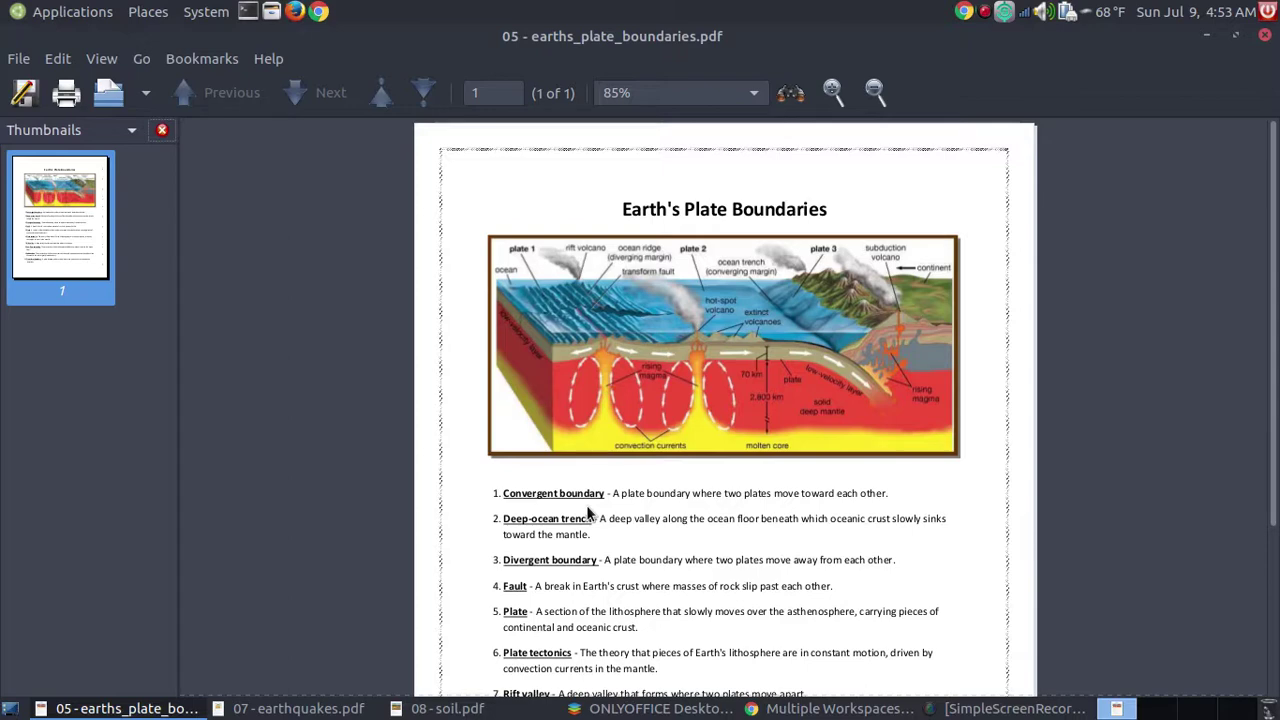
pyautogui.hotkey('alt', 'Tab')
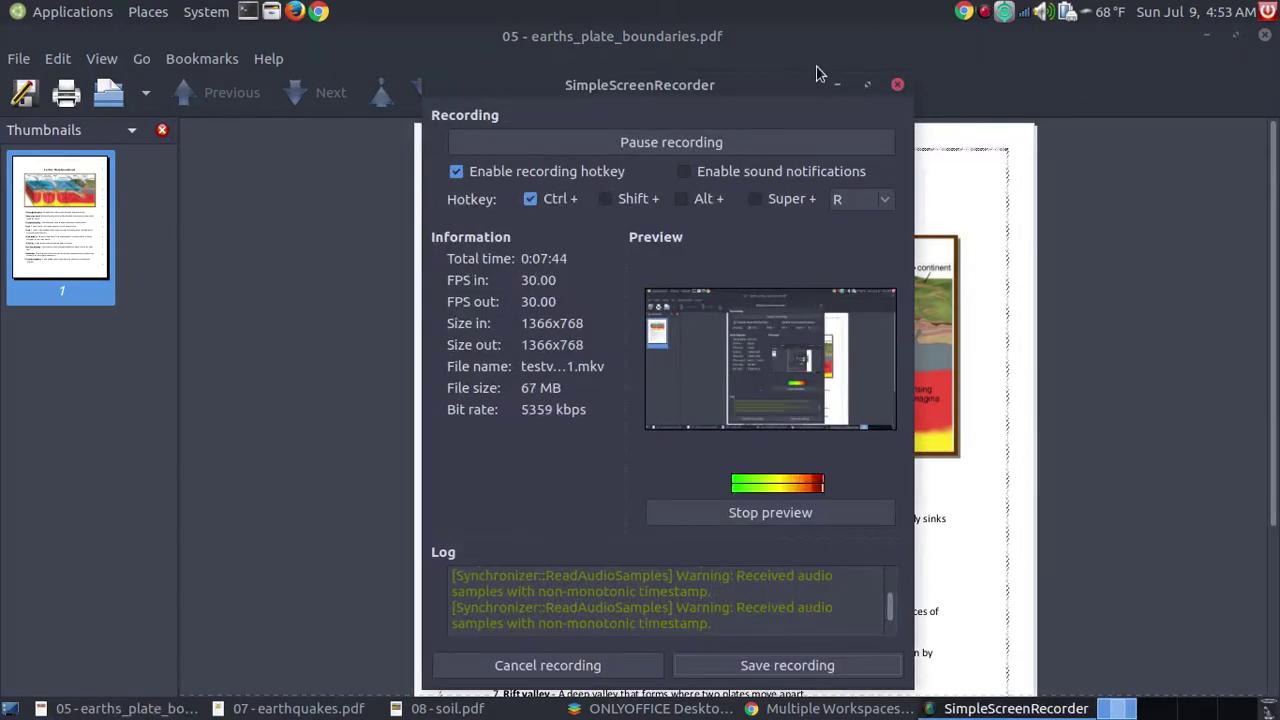
pyautogui.click(838, 84)
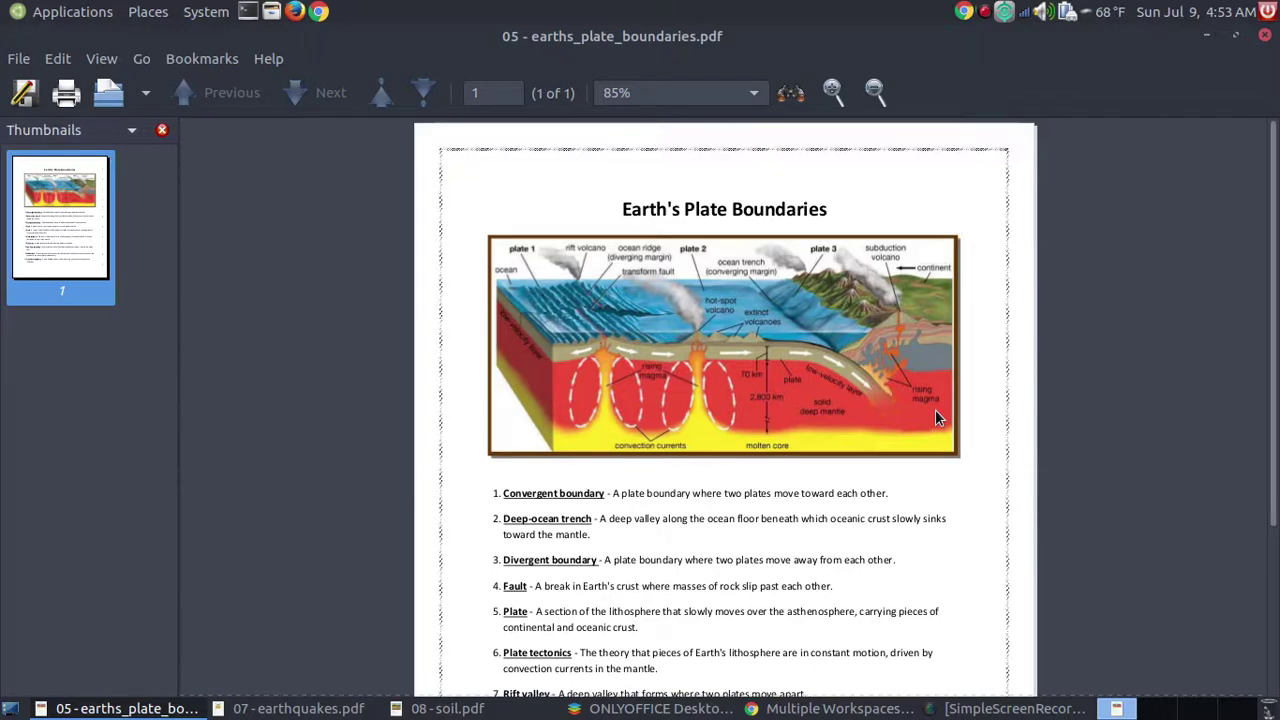
# - Switch through the test document to the Multiple Workspaces web page and review its illustration of Test #2 beside the plate boundaries sheet
pyautogui.click(655, 708)
pyautogui.click(828, 707)
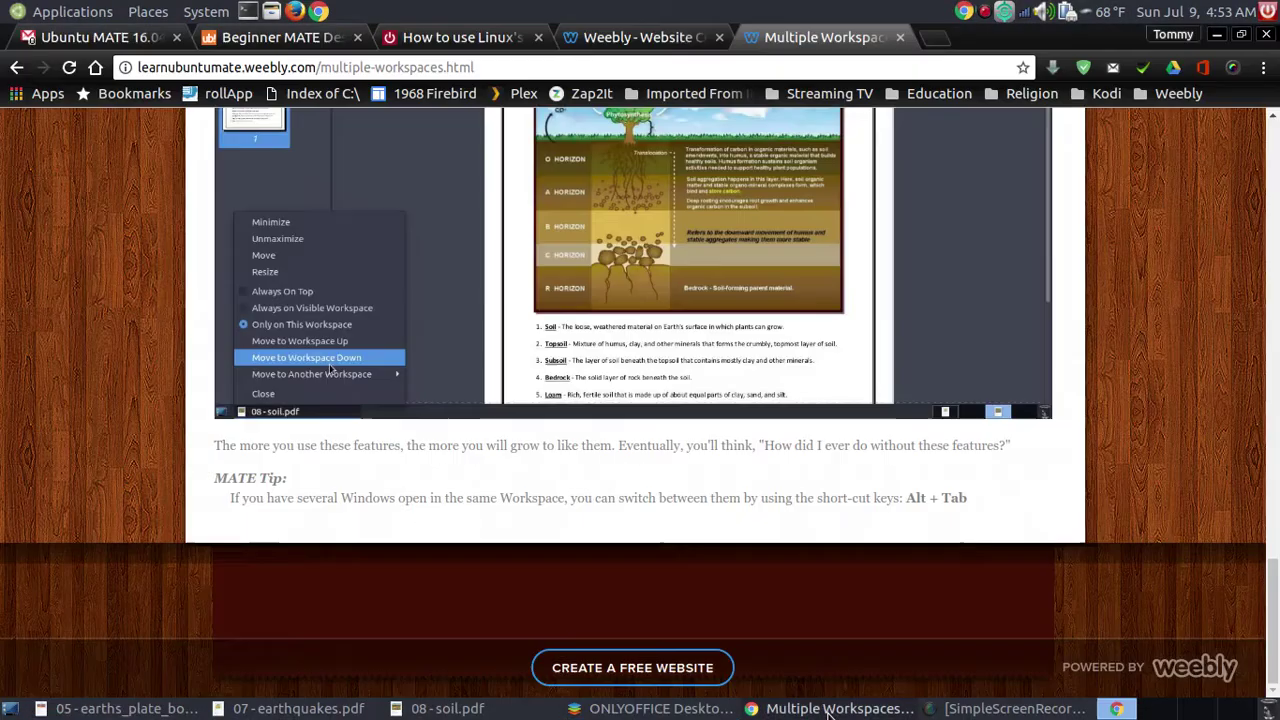
pyautogui.scroll(10, 796, 564)
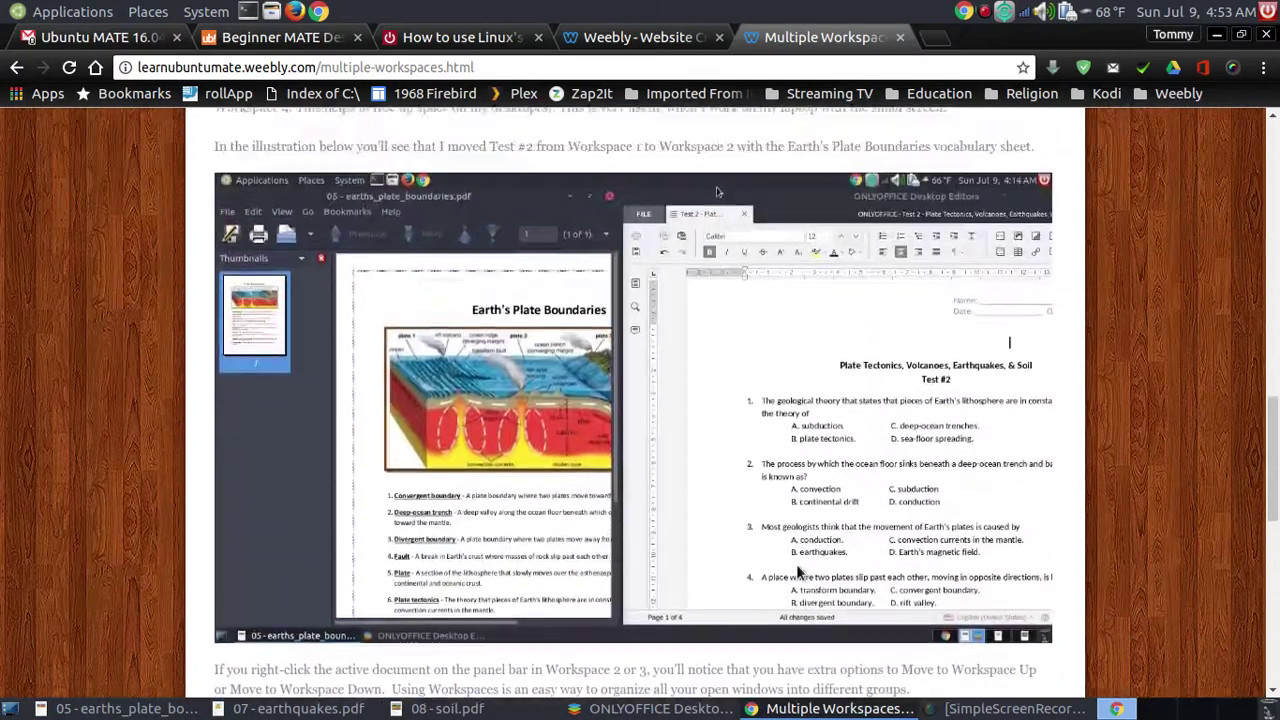
# - Review the Multiple Workspaces web page from the workspace introduction and shortcut keys through to the MATE Tip at its end
pyautogui.scroll(10, 796, 572)
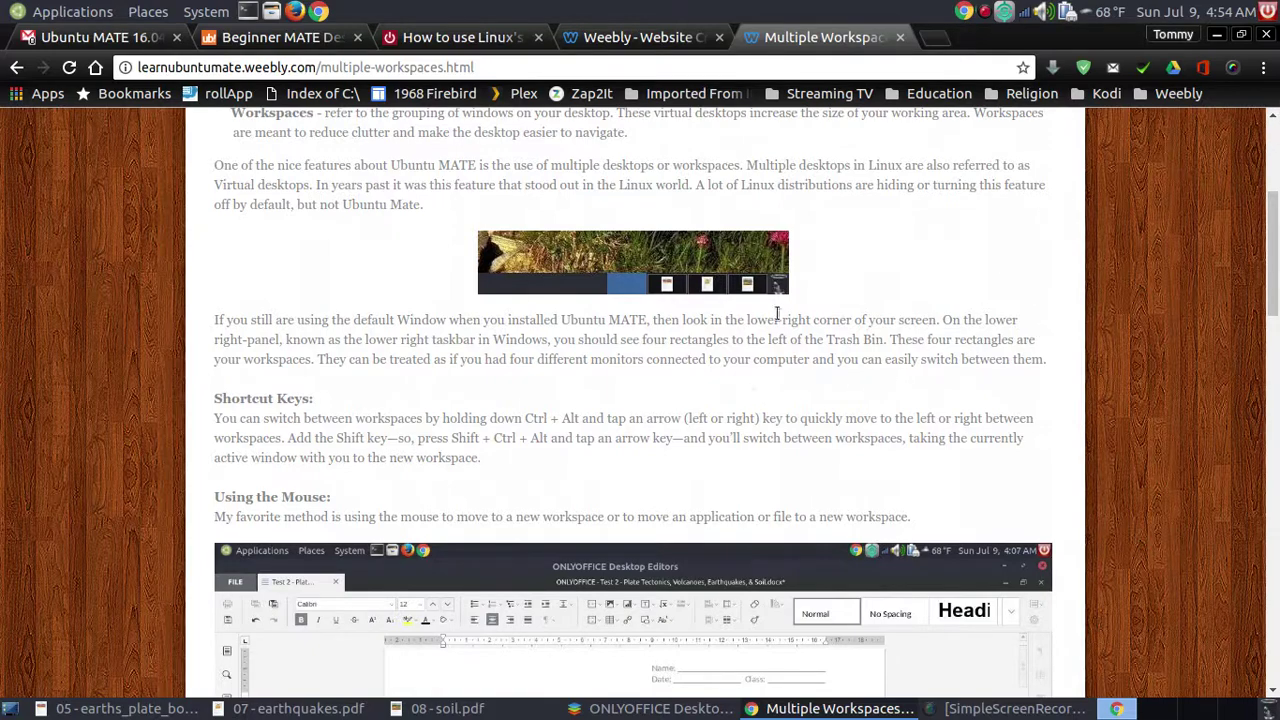
pyautogui.scroll(-10, 947, 348)
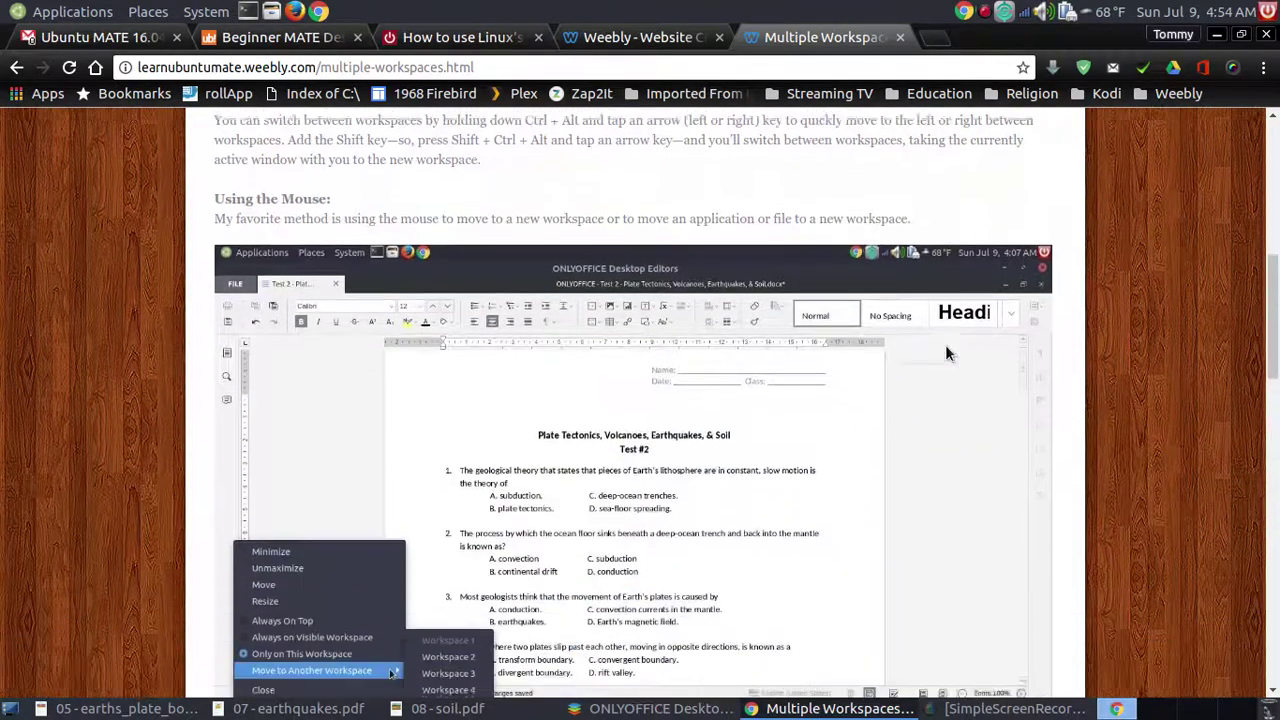
pyautogui.scroll(-10, 945, 344)
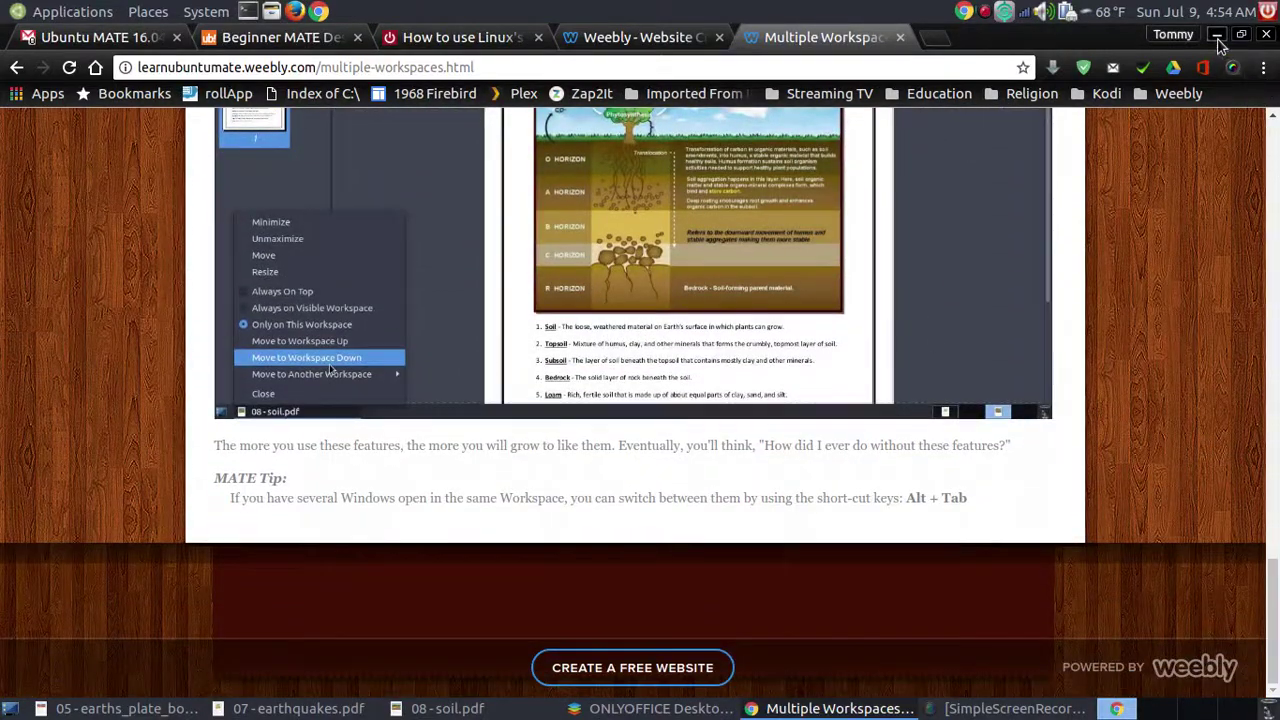
# - Minimize the web browser, the Test 2 document, and the plate boundaries, earthquakes and soil PDF windows to clear the desktop
pyautogui.click(1218, 40)
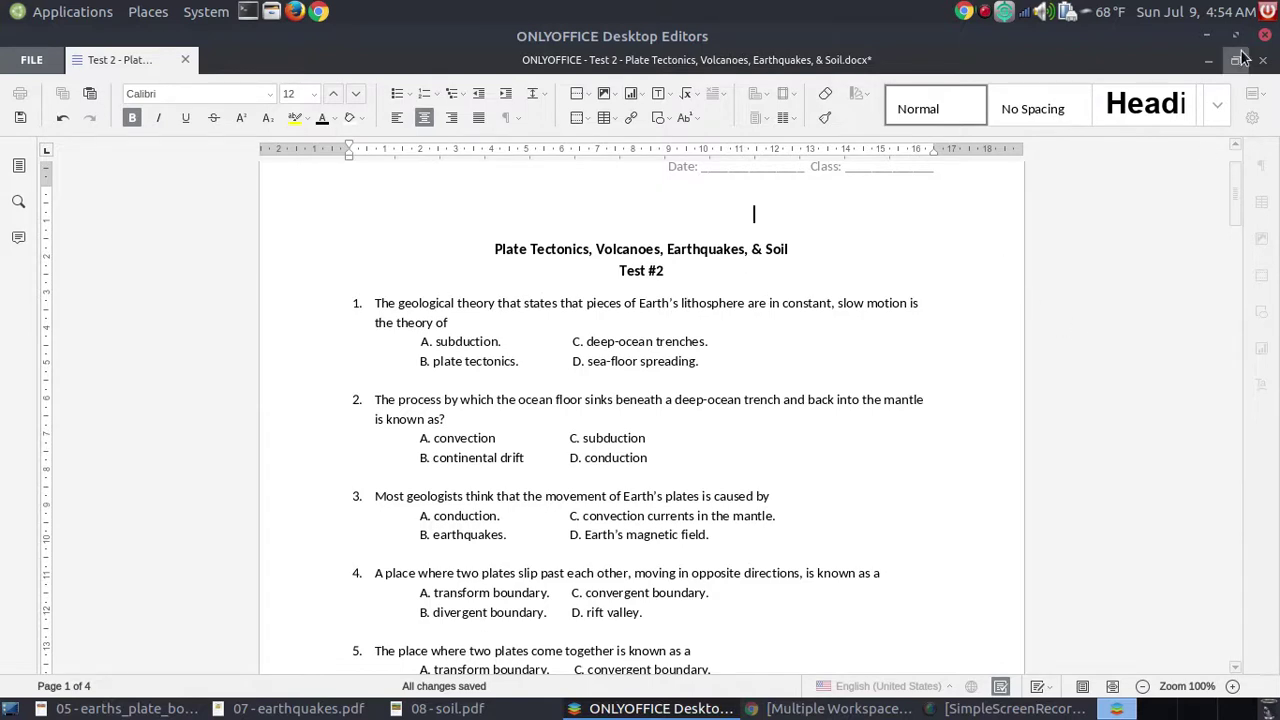
pyautogui.click(1207, 60)
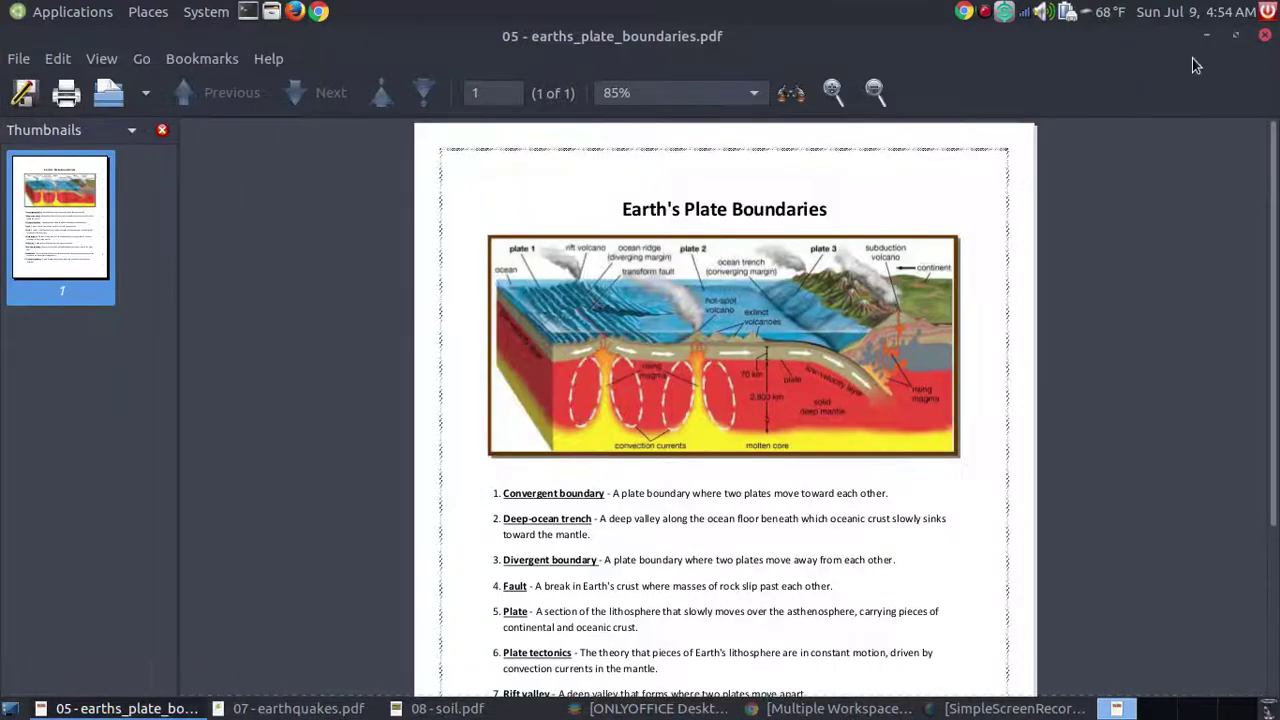
pyautogui.click(1206, 40)
pyautogui.click(1206, 40)
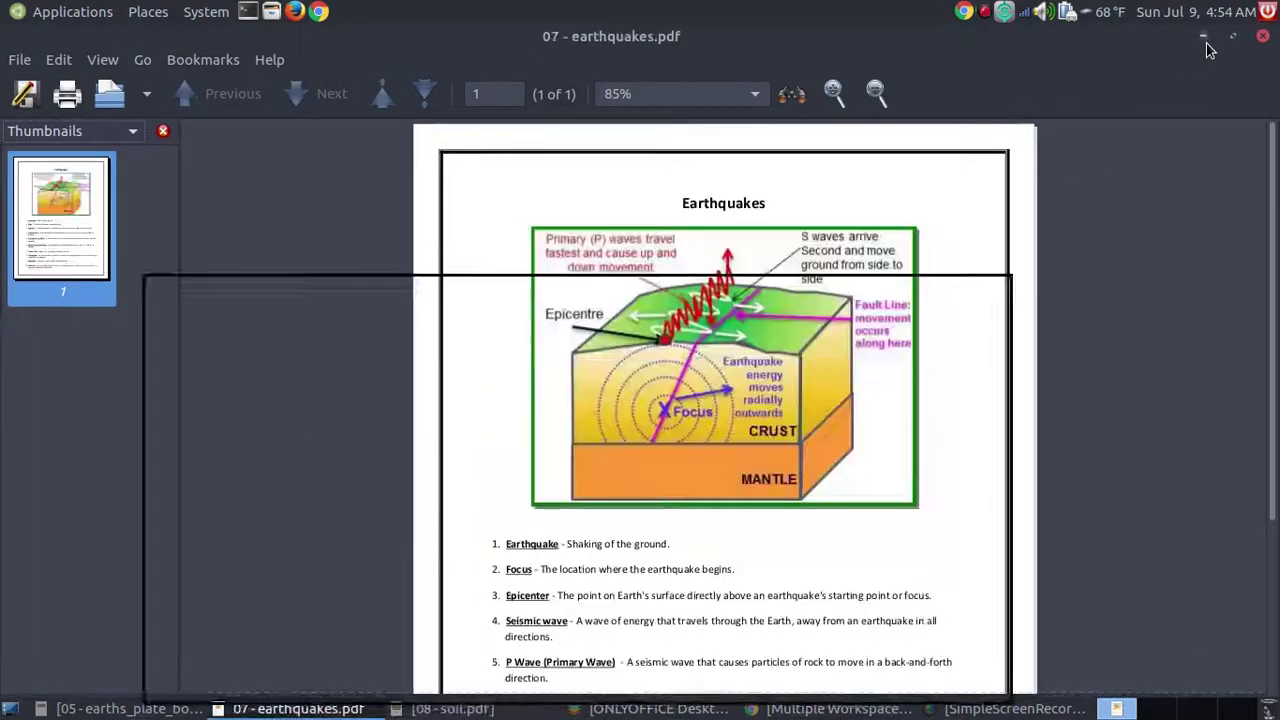
pyautogui.click(1204, 38)
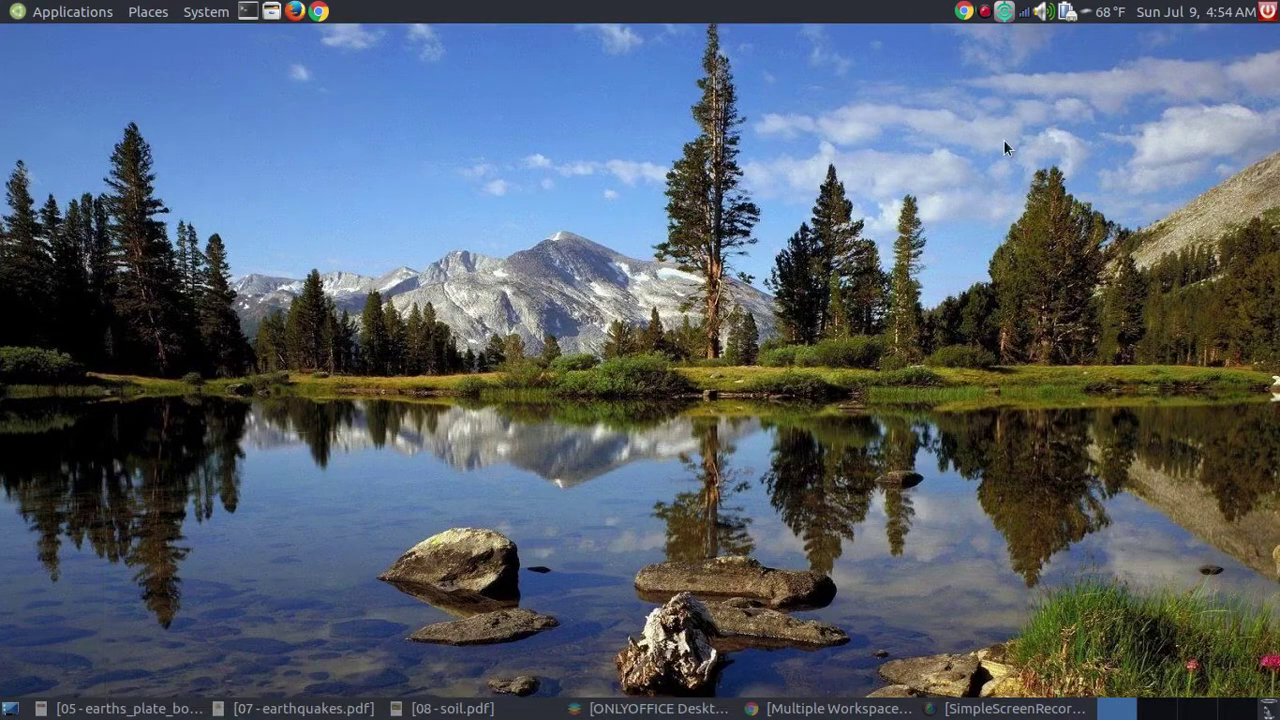